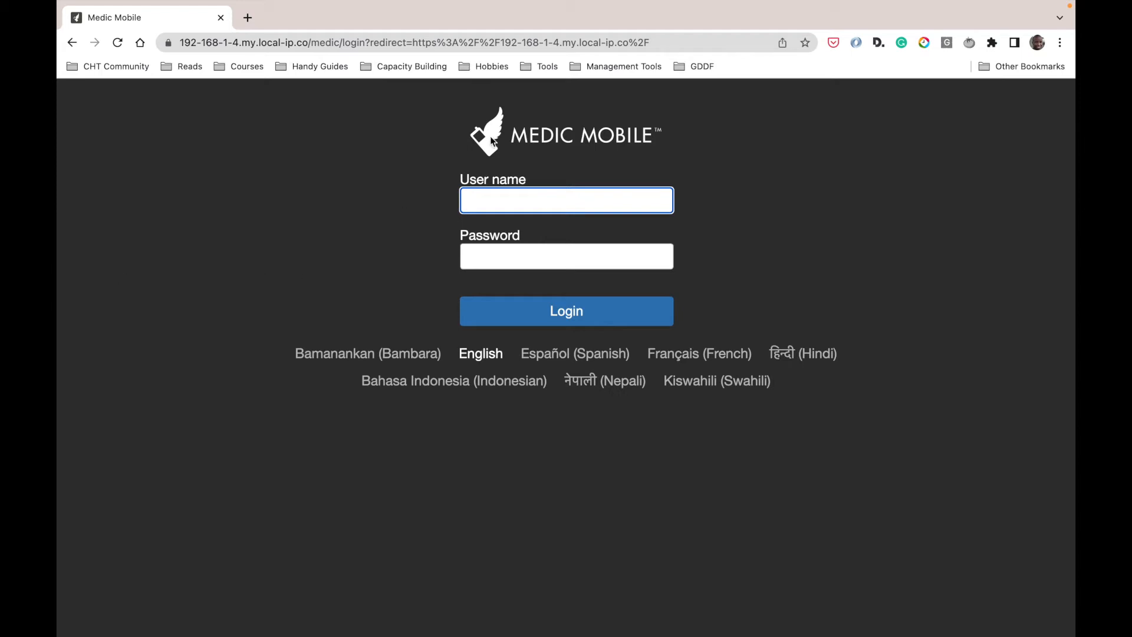
# Log in with the admin username and password and open the empty People list.
pyautogui.write('medic')
pyautogui.press('Tab')
pyautogui.write('password')
pyautogui.press('Return')
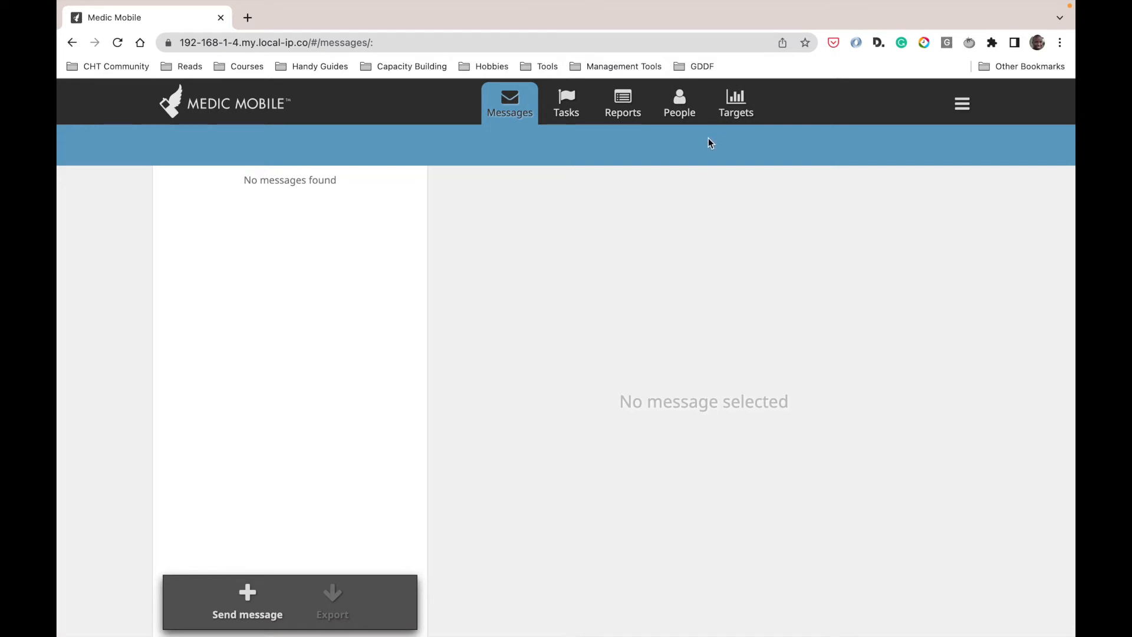
pyautogui.click(688, 117)
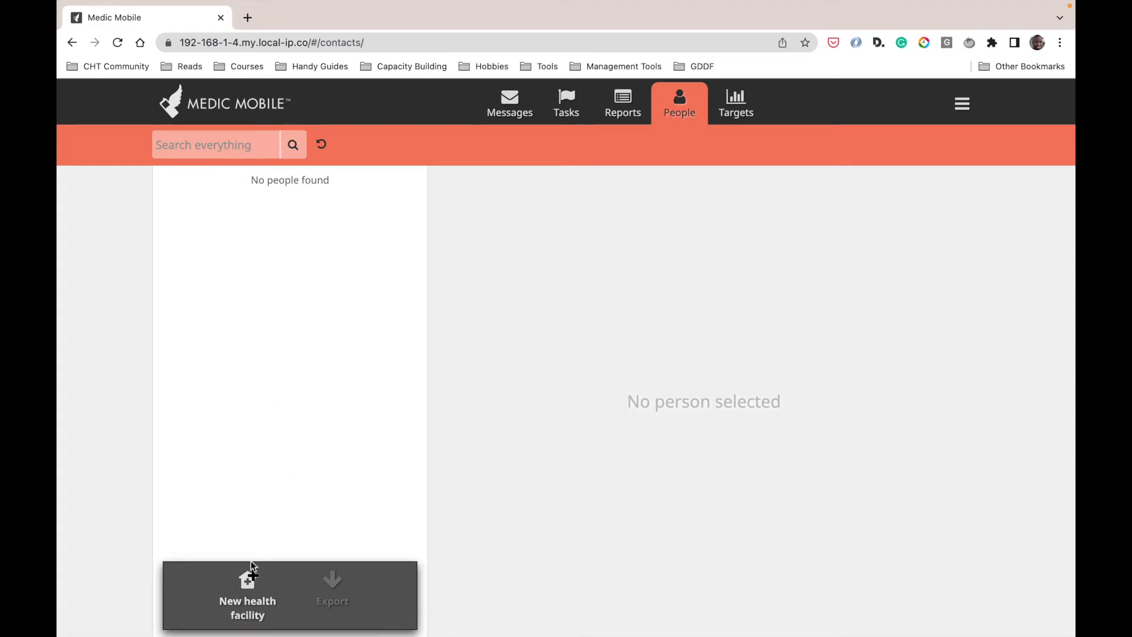
# Add the health facility 'Nairobi North Facility', skipping the primary contact step.
pyautogui.click(246, 600)
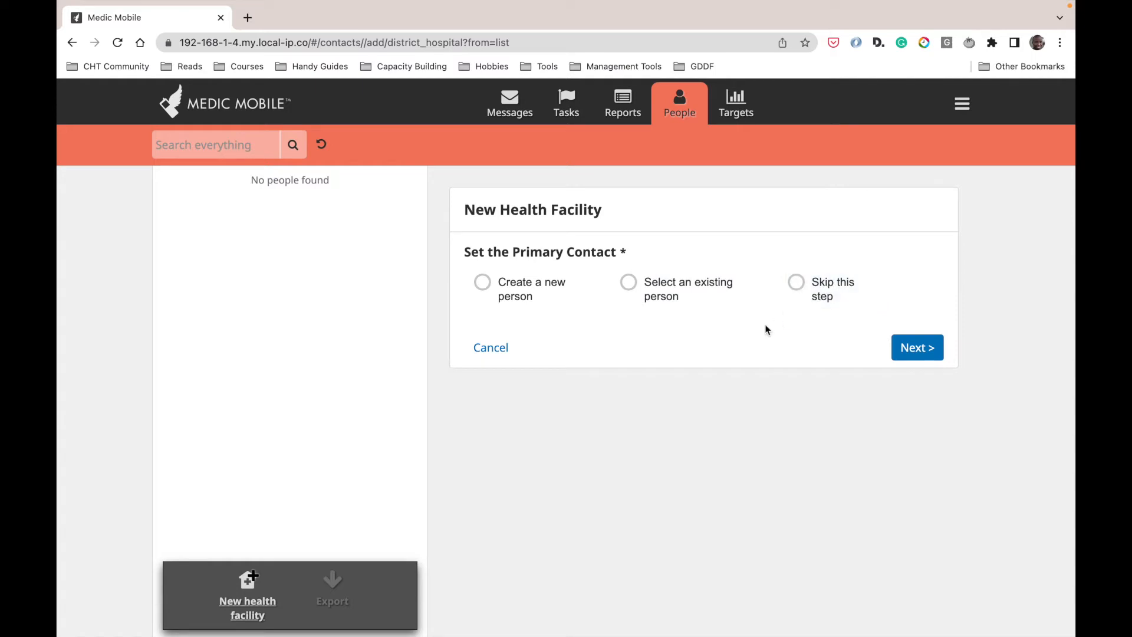
pyautogui.click(797, 282)
pyautogui.click(912, 354)
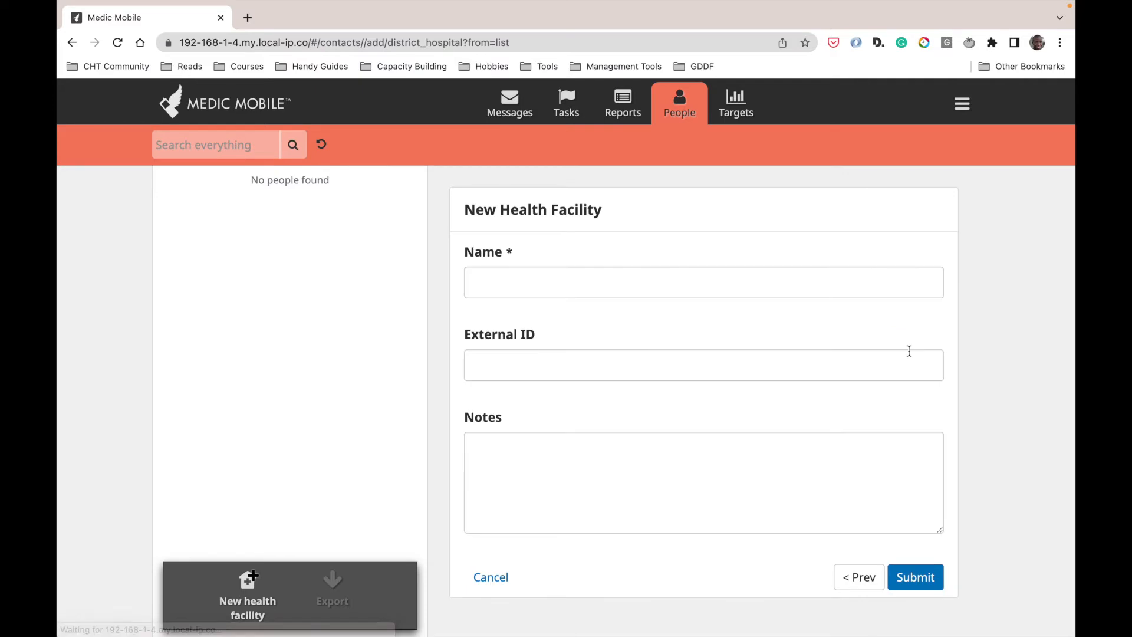
pyautogui.click(639, 287)
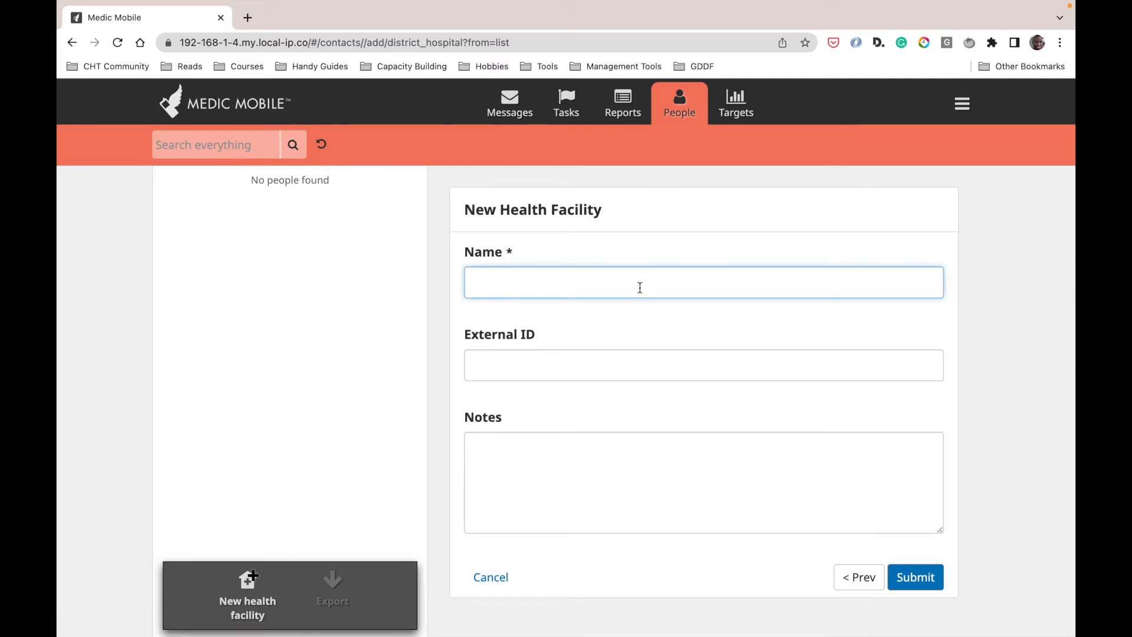
pyautogui.write('Nairobi North Facility')
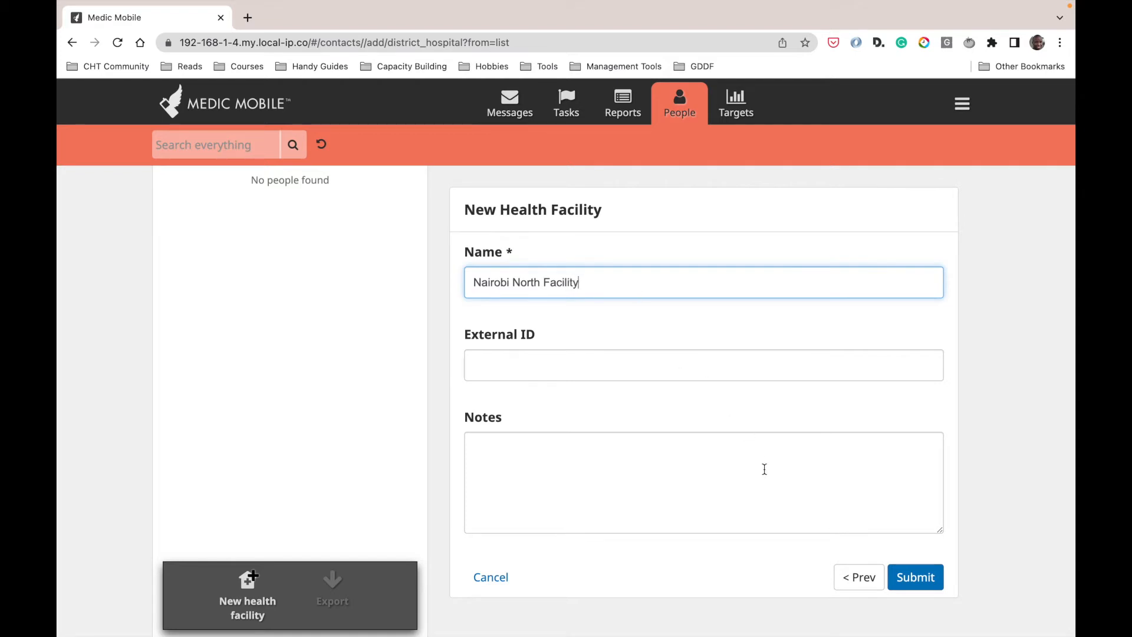
pyautogui.click(916, 577)
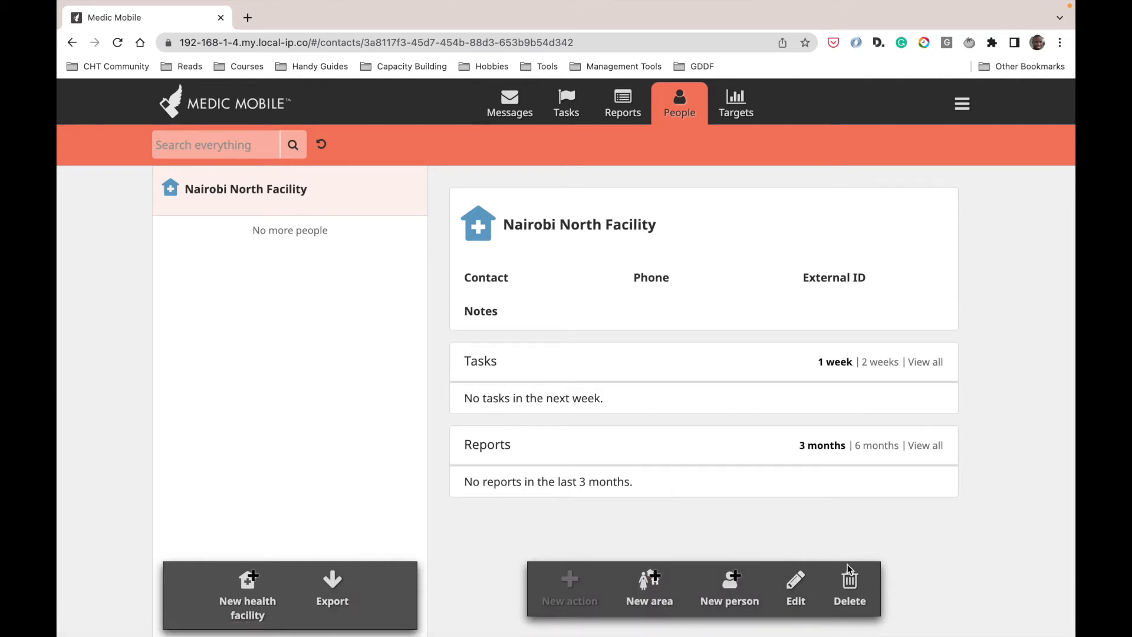
# Open the New area form from the Nairobi North Facility page.
pyautogui.click(647, 599)
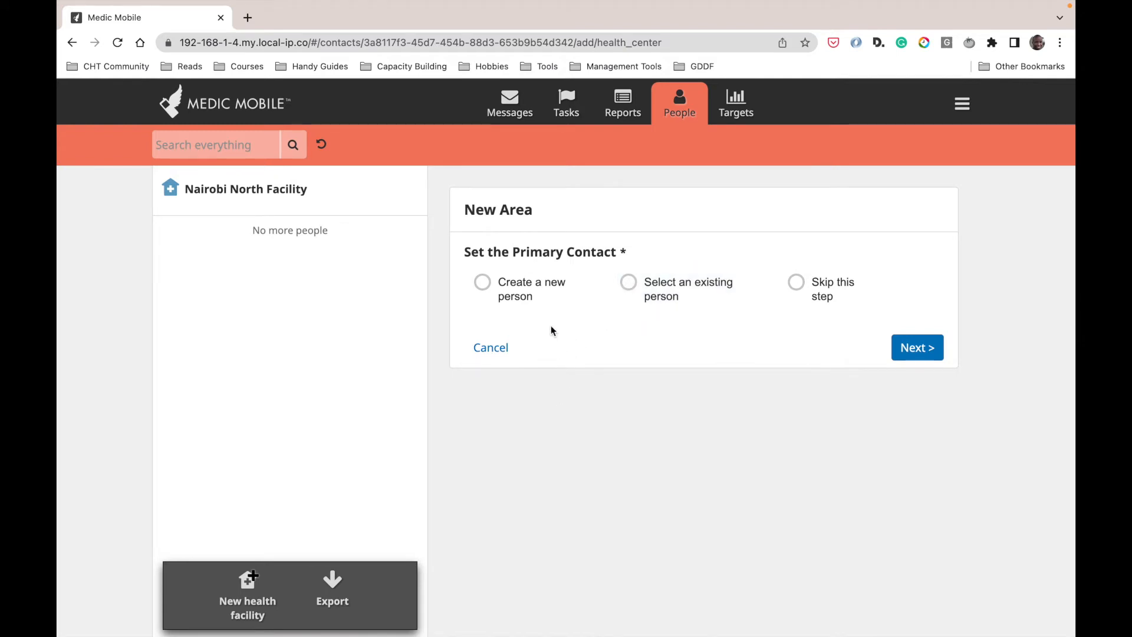
# Create a new primary contact with the contact's full name and an age of 34 years.
pyautogui.click(482, 285)
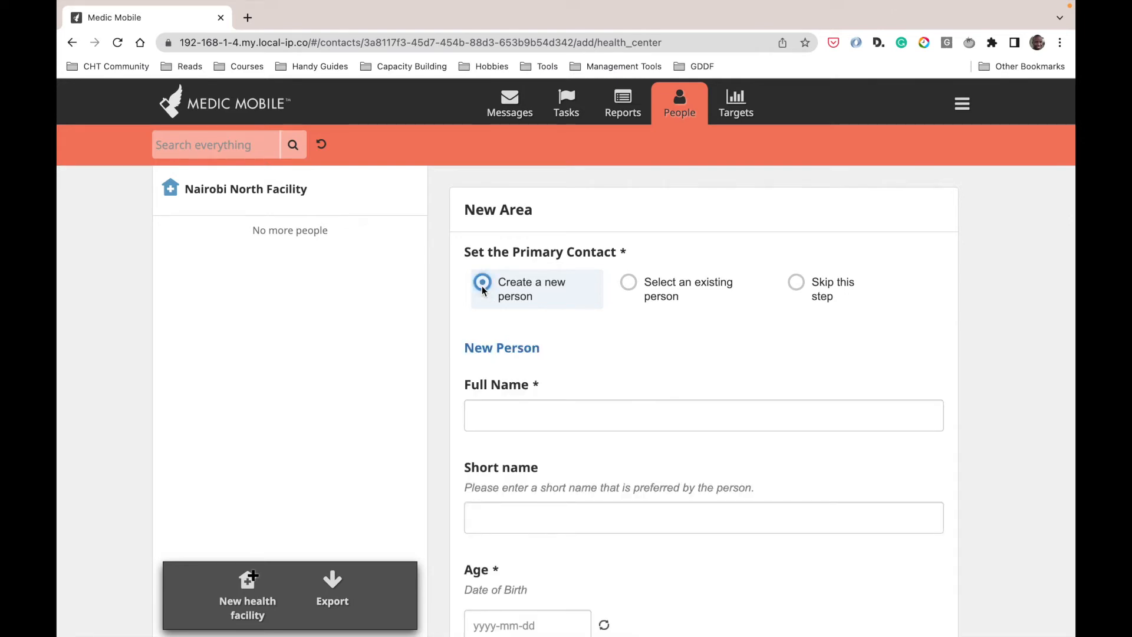
pyautogui.scroll(-1, 525, 348)
pyautogui.click(523, 358)
pyautogui.write('S')
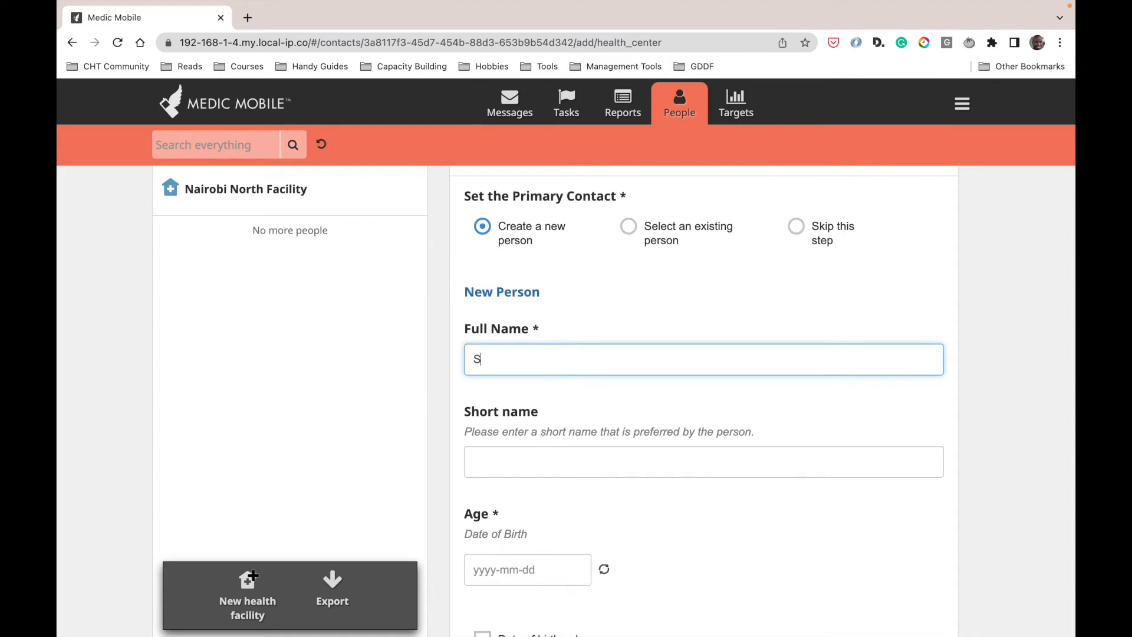
pyautogui.write('ue Wanja')
pyautogui.scroll(-3, 537, 402)
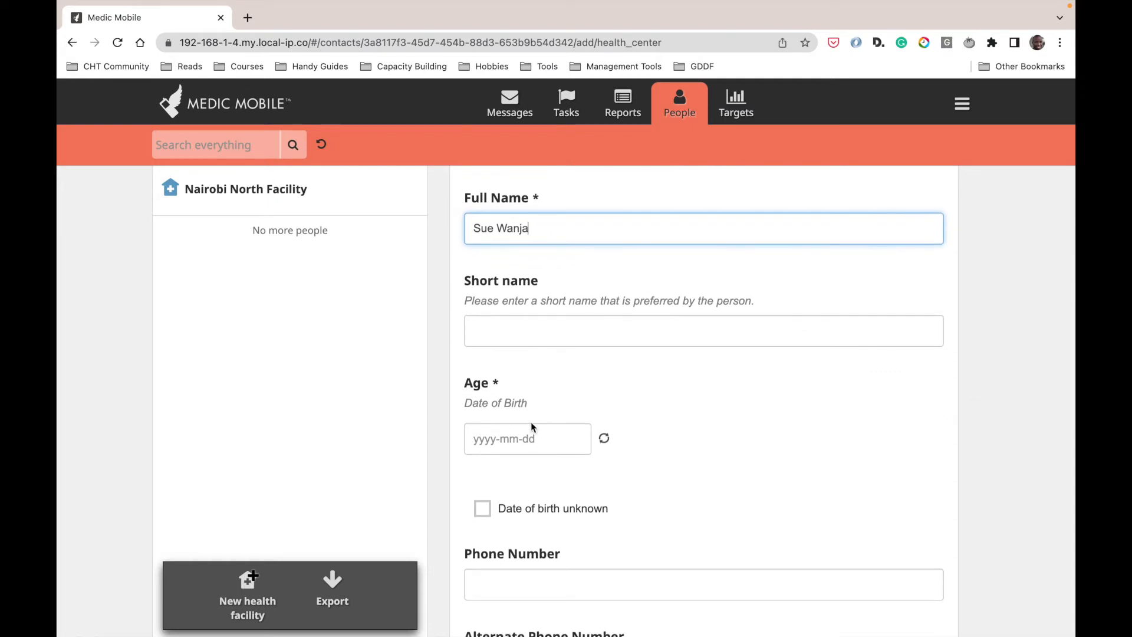
pyautogui.scroll(-1, 530, 422)
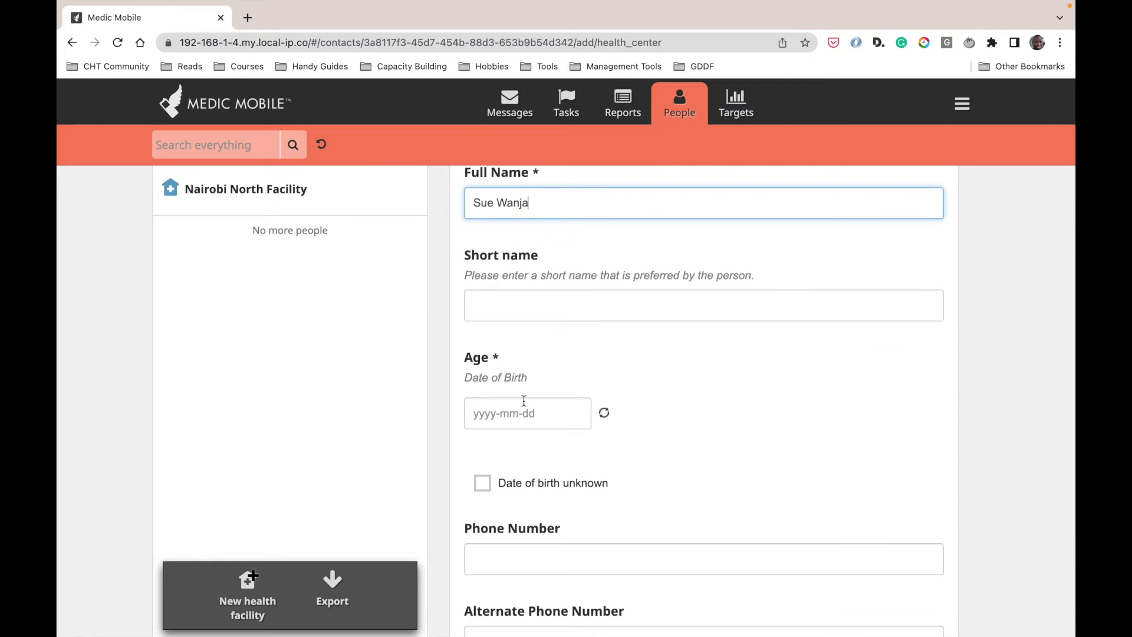
pyautogui.click(487, 483)
pyautogui.click(499, 427)
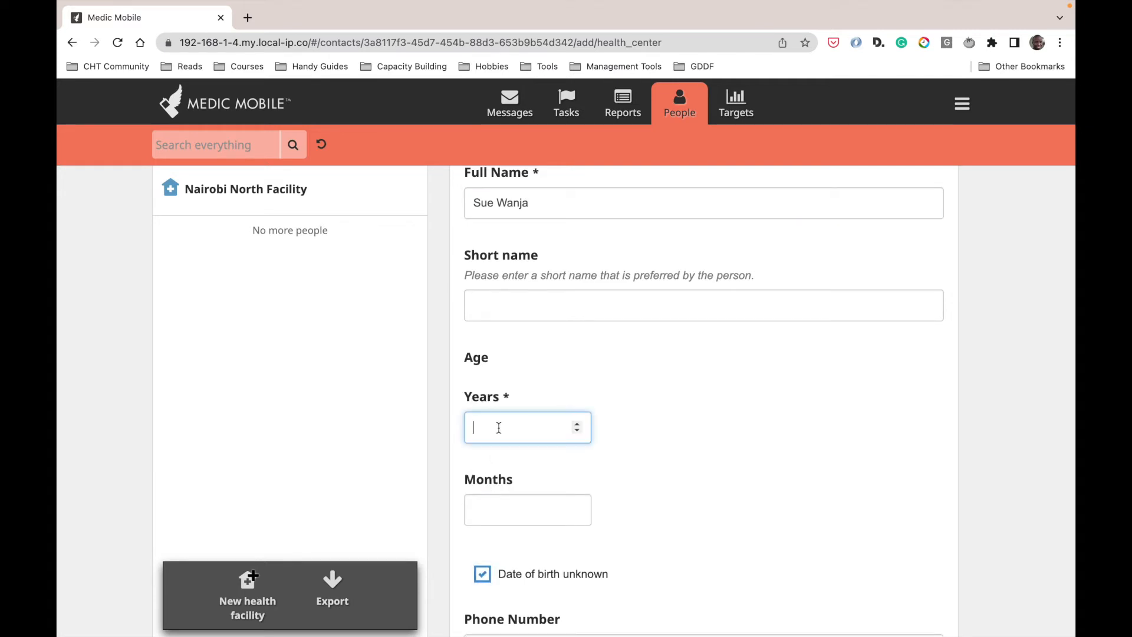
pyautogui.write('34')
# Mark the contact as a female CHW and save the area named after them.
pyautogui.scroll(-2, 620, 459)
pyautogui.scroll(-3, 620, 459)
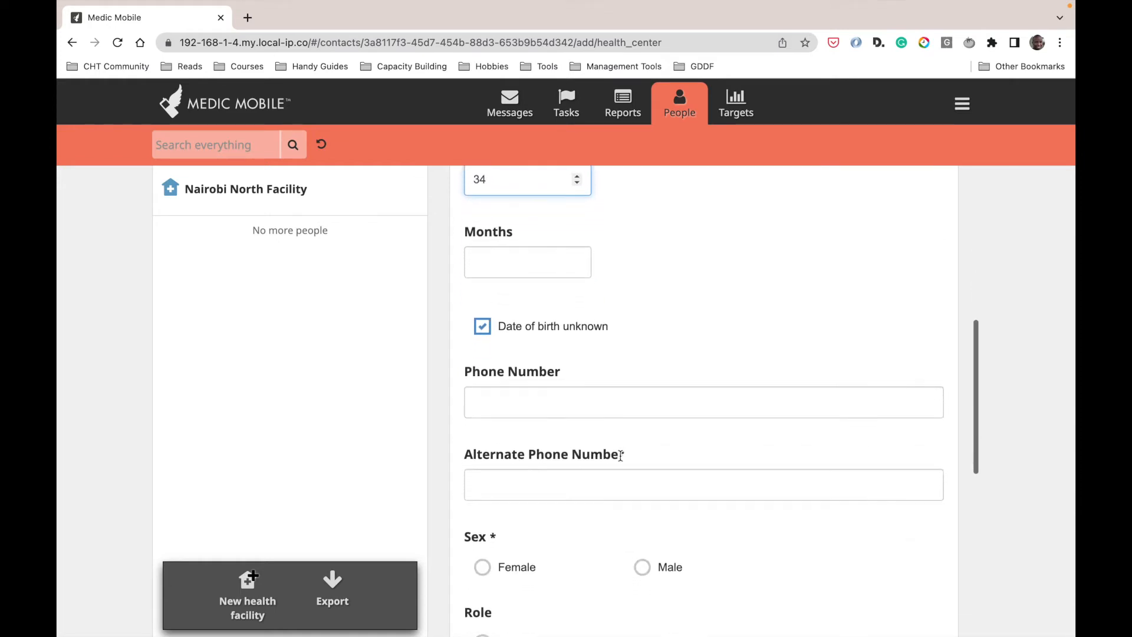
pyautogui.scroll(-1, 632, 403)
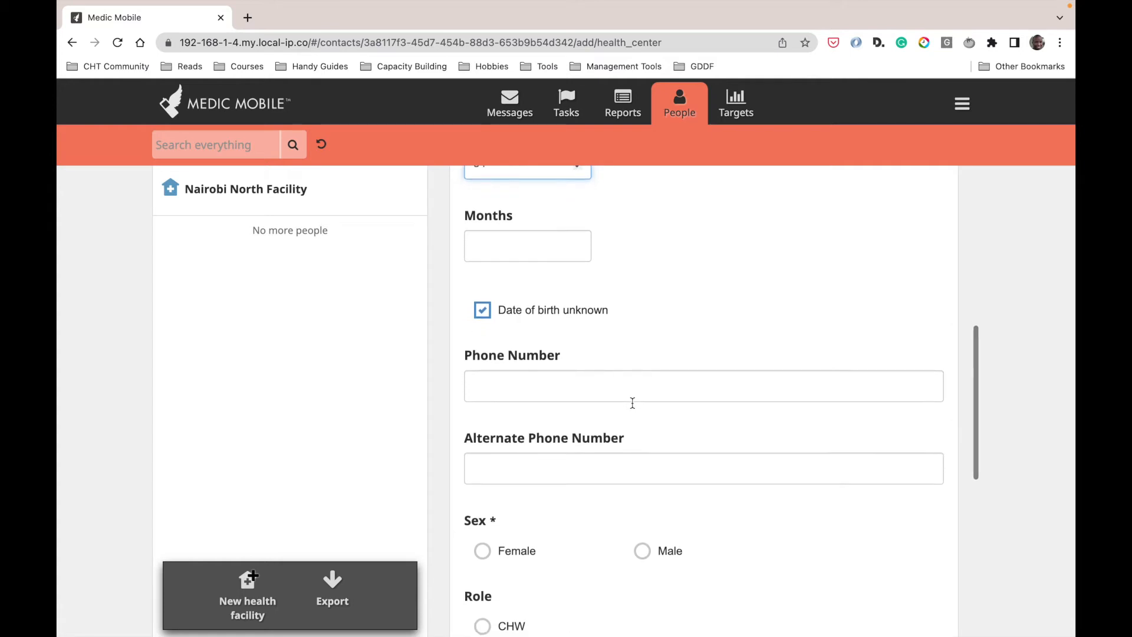
pyautogui.scroll(-1, 632, 403)
pyautogui.click(496, 512)
pyautogui.scroll(-3, 489, 560)
pyautogui.click(511, 454)
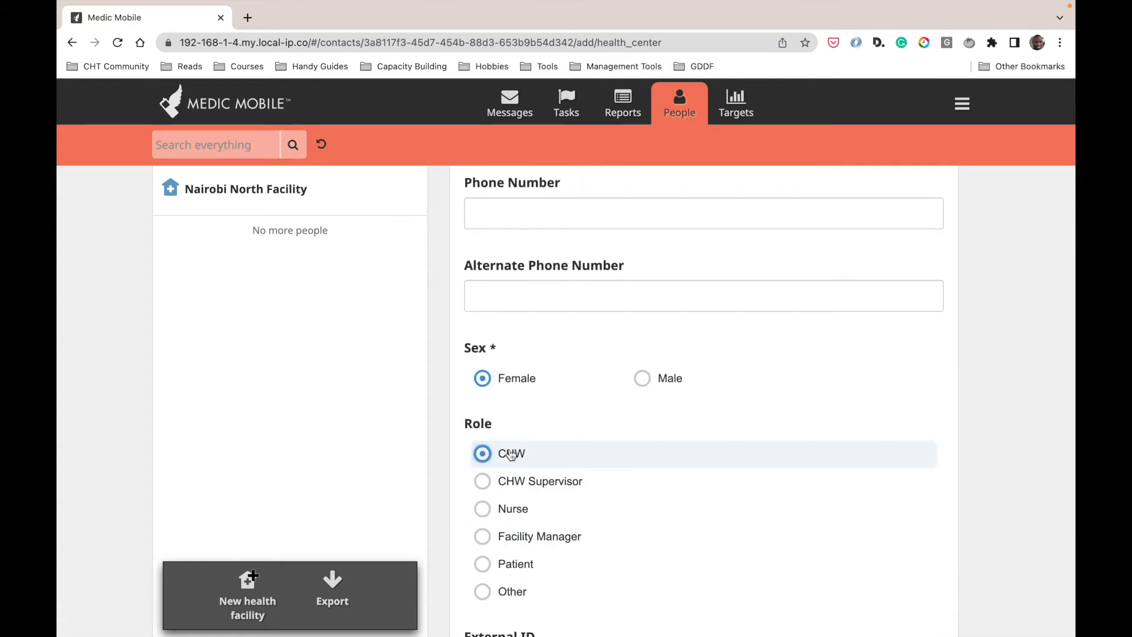
pyautogui.scroll(-5, 620, 502)
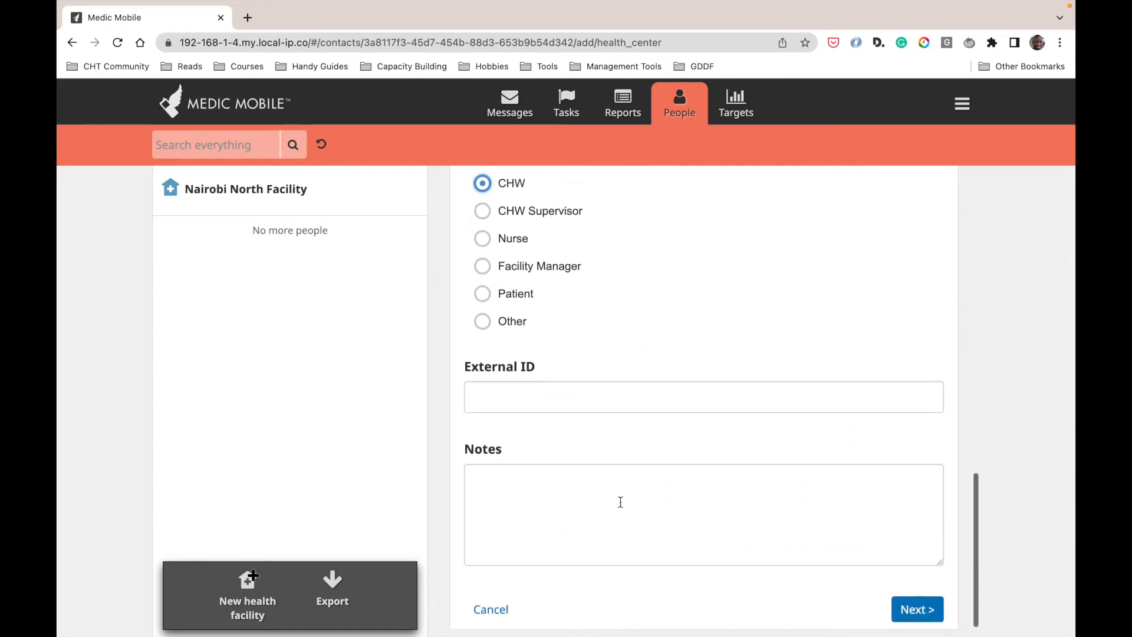
pyautogui.click(917, 610)
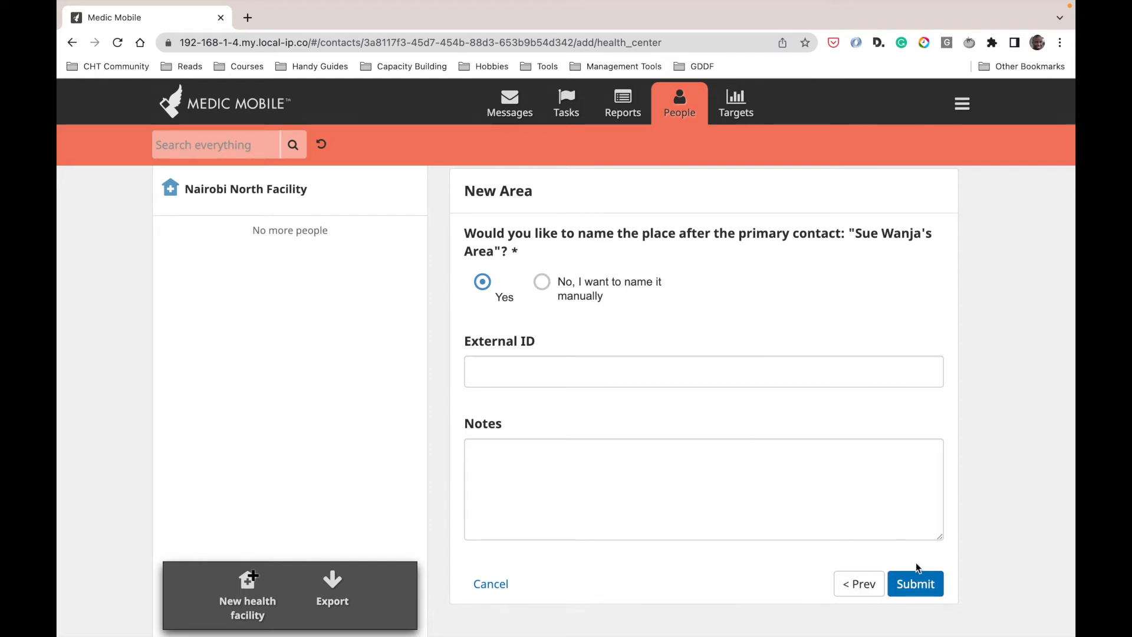
pyautogui.click(917, 585)
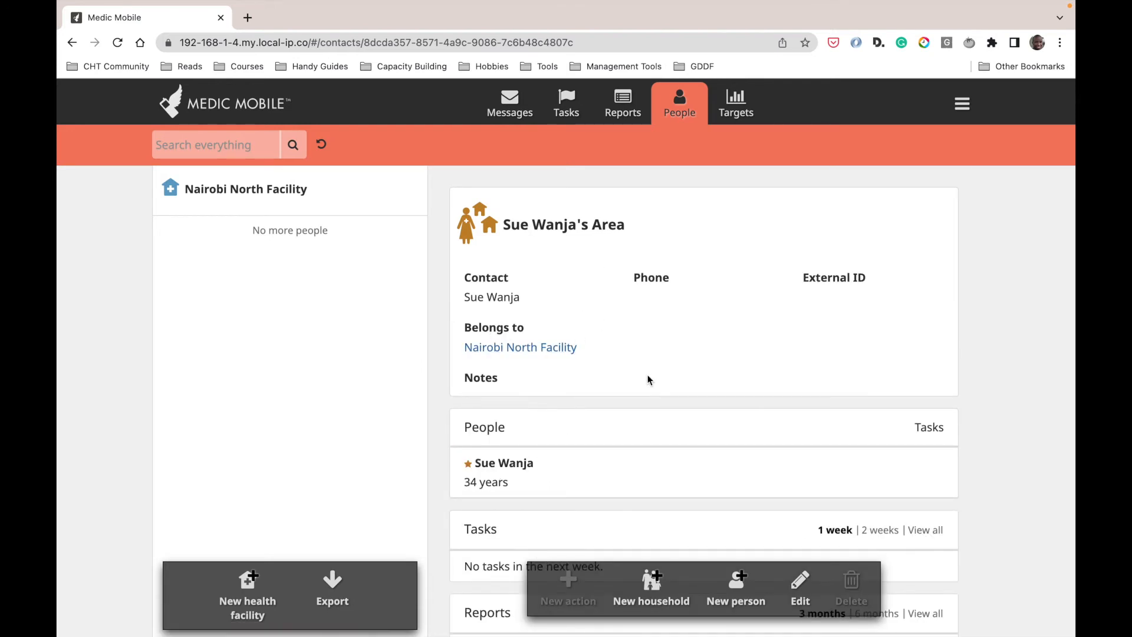
# Review the new area's page, then return to the Nairobi North Facility record.
pyautogui.scroll(-2, 648, 378)
pyautogui.scroll(2, 647, 379)
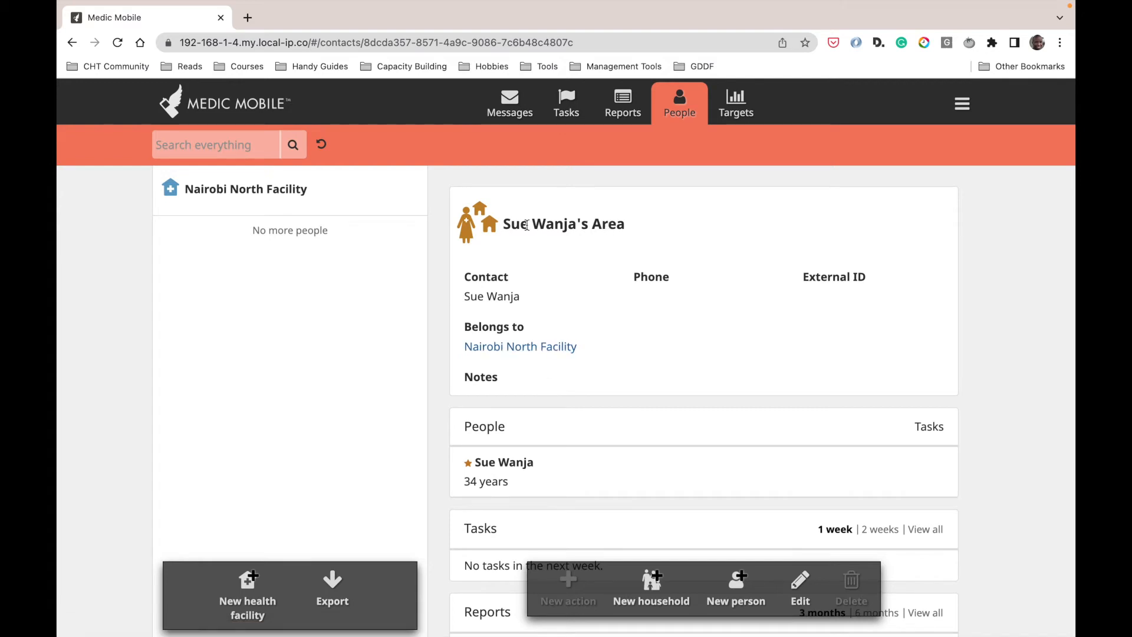
pyautogui.click(395, 205)
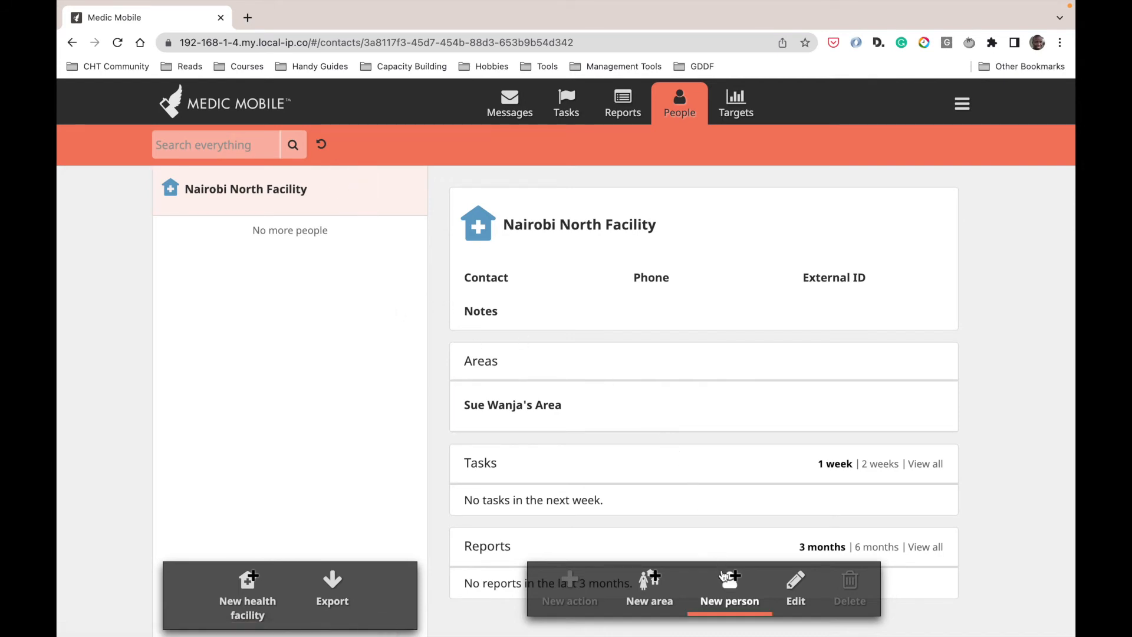
# Start a new facility person with a full name and birth date 1990-02-06.
pyautogui.click(730, 598)
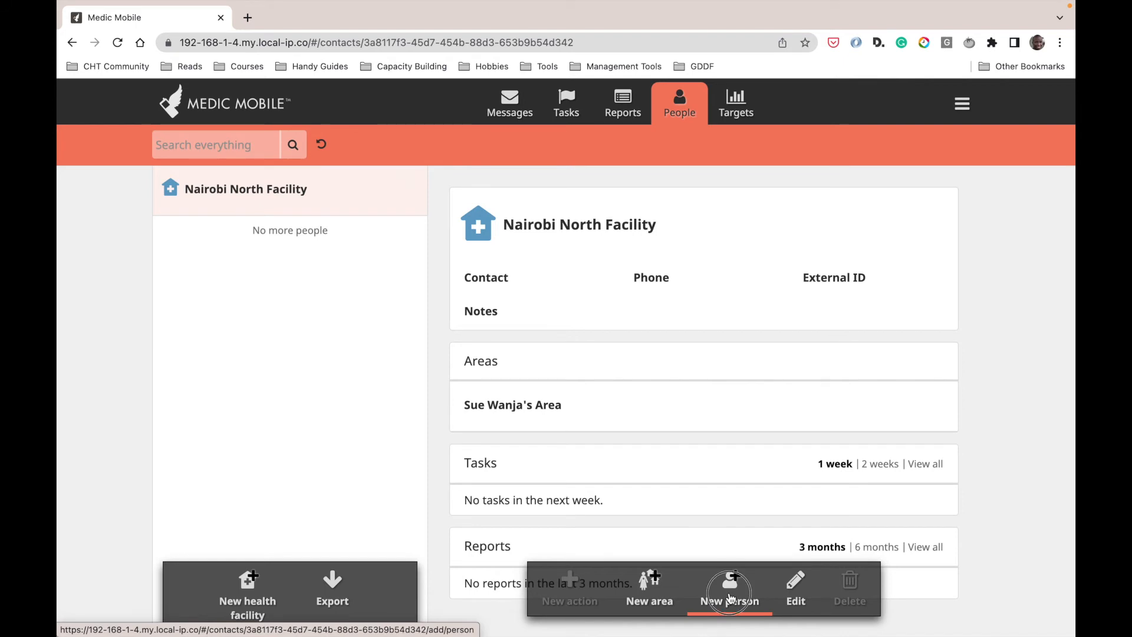
pyautogui.click(661, 396)
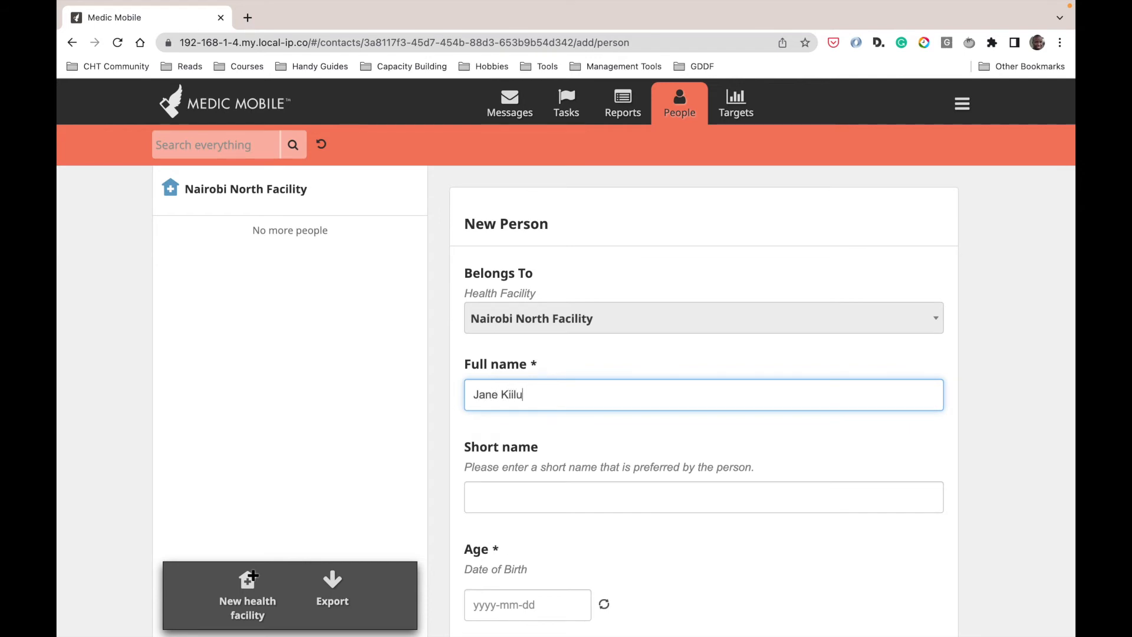
pyautogui.scroll(-3, 683, 402)
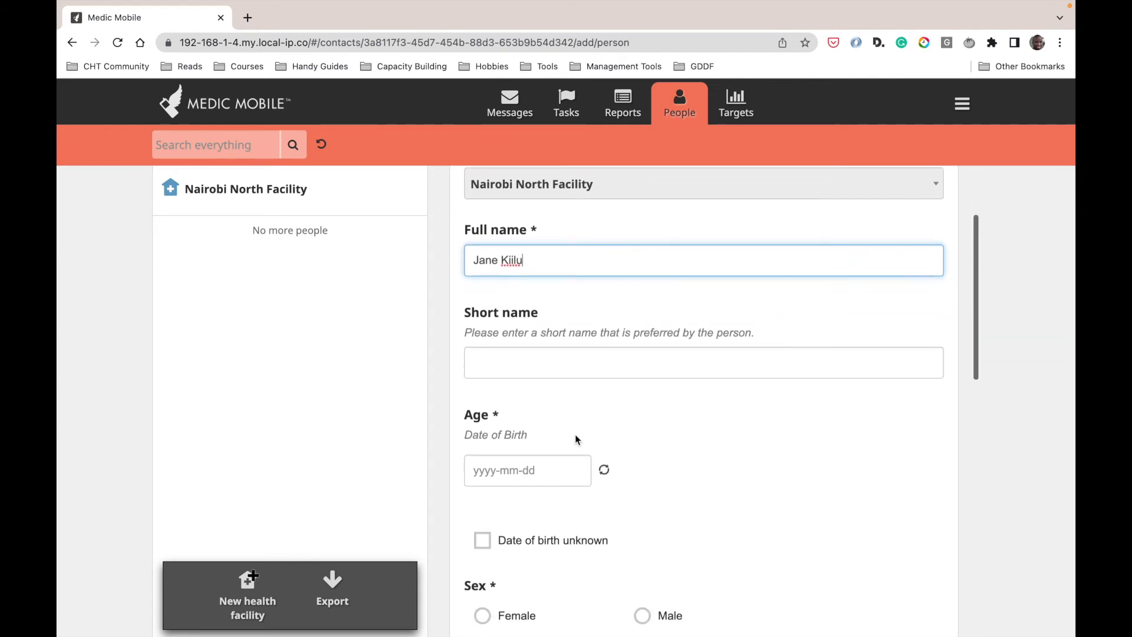
pyautogui.click(522, 472)
pyautogui.click(525, 505)
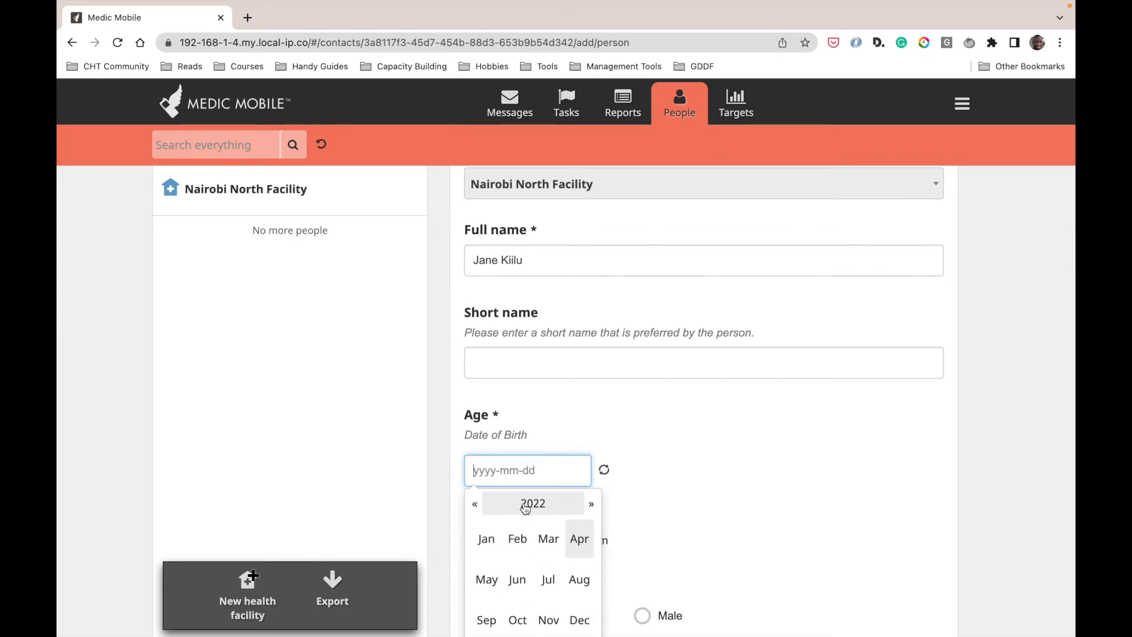
pyautogui.click(525, 507)
pyautogui.click(476, 505)
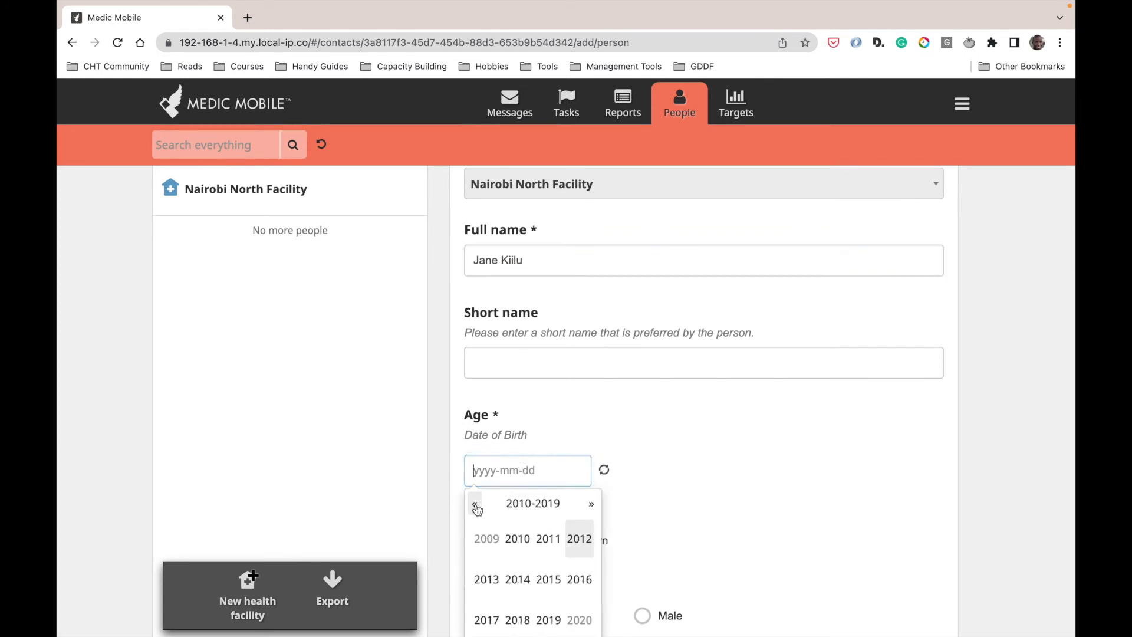
pyautogui.click(476, 505)
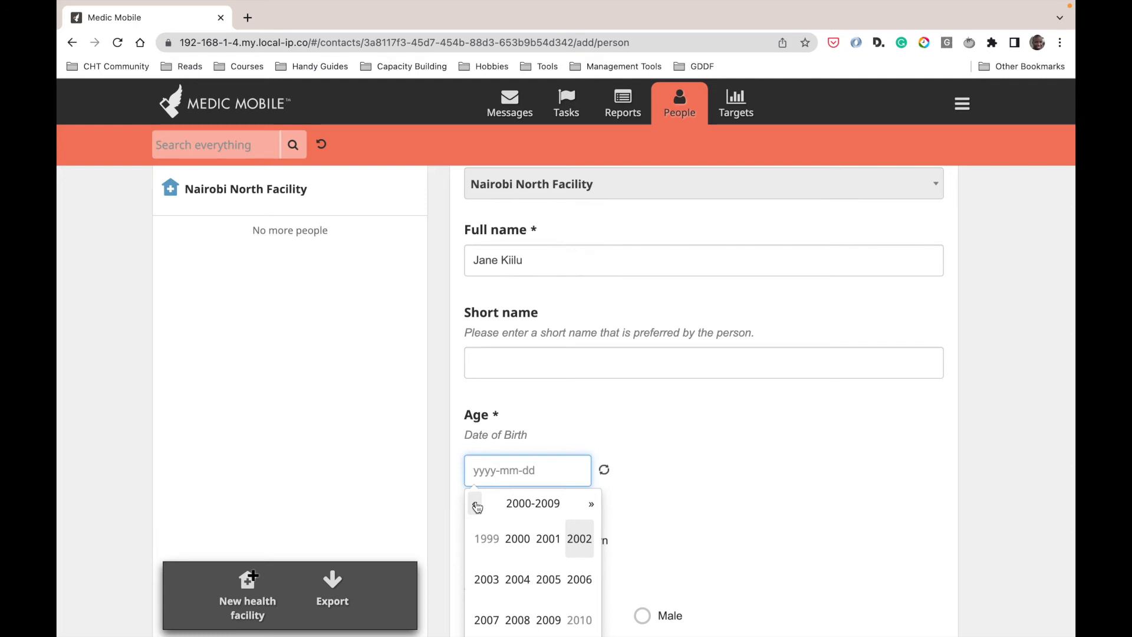
pyautogui.click(475, 505)
pyautogui.click(513, 539)
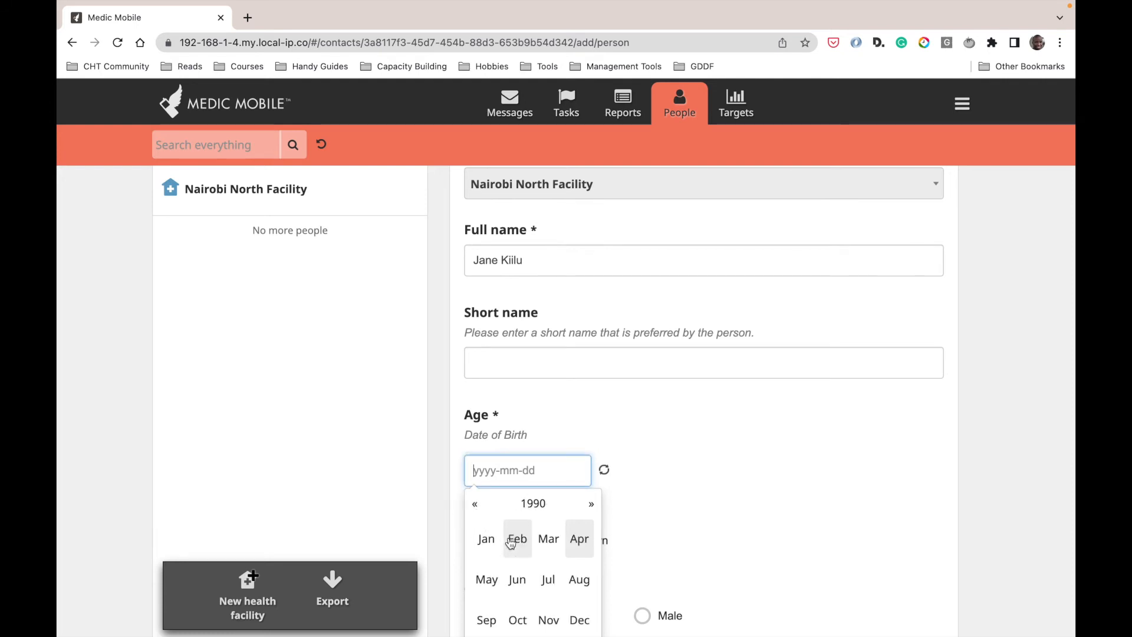
pyautogui.click(510, 542)
pyautogui.click(513, 573)
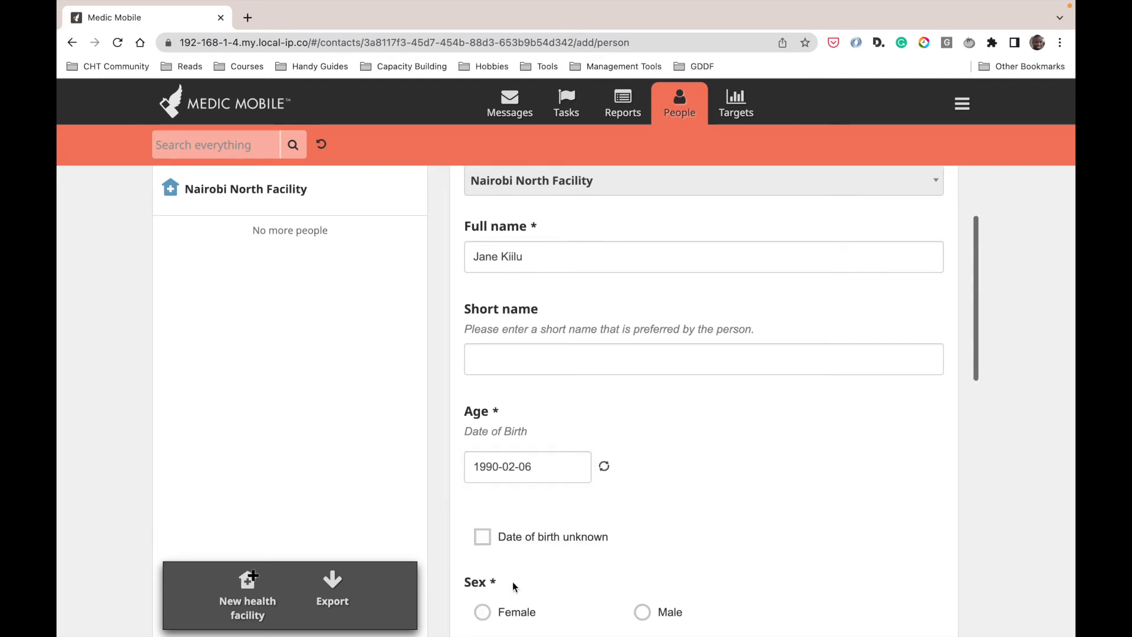
# Set the person as female with the CHW Supervisor role and save.
pyautogui.scroll(-3, 512, 582)
pyautogui.click(481, 454)
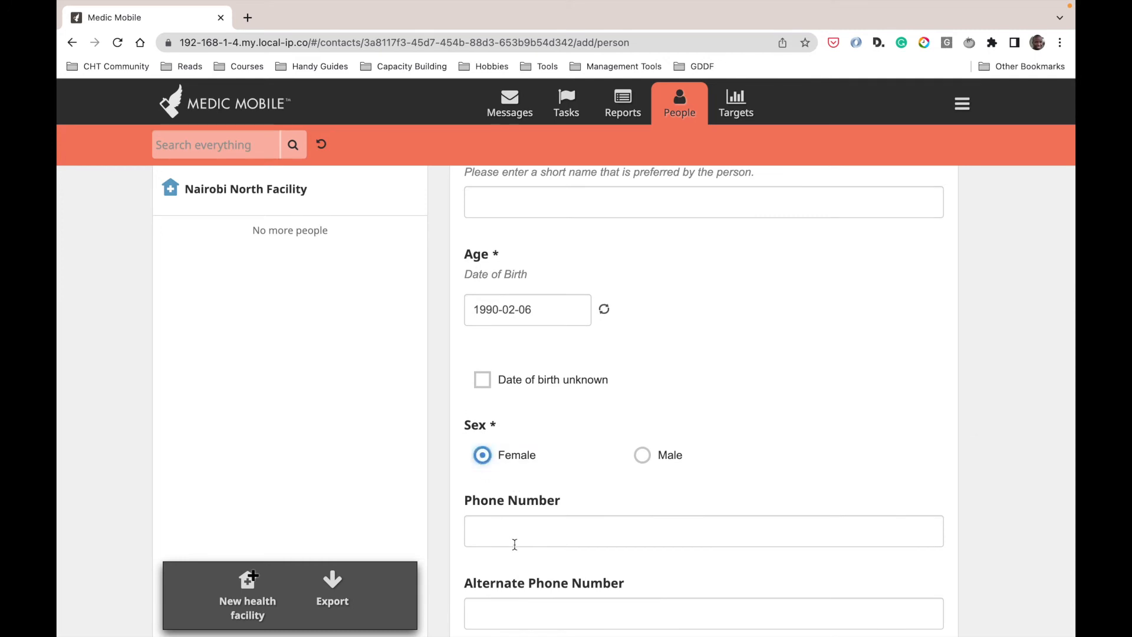
pyautogui.scroll(-4, 515, 544)
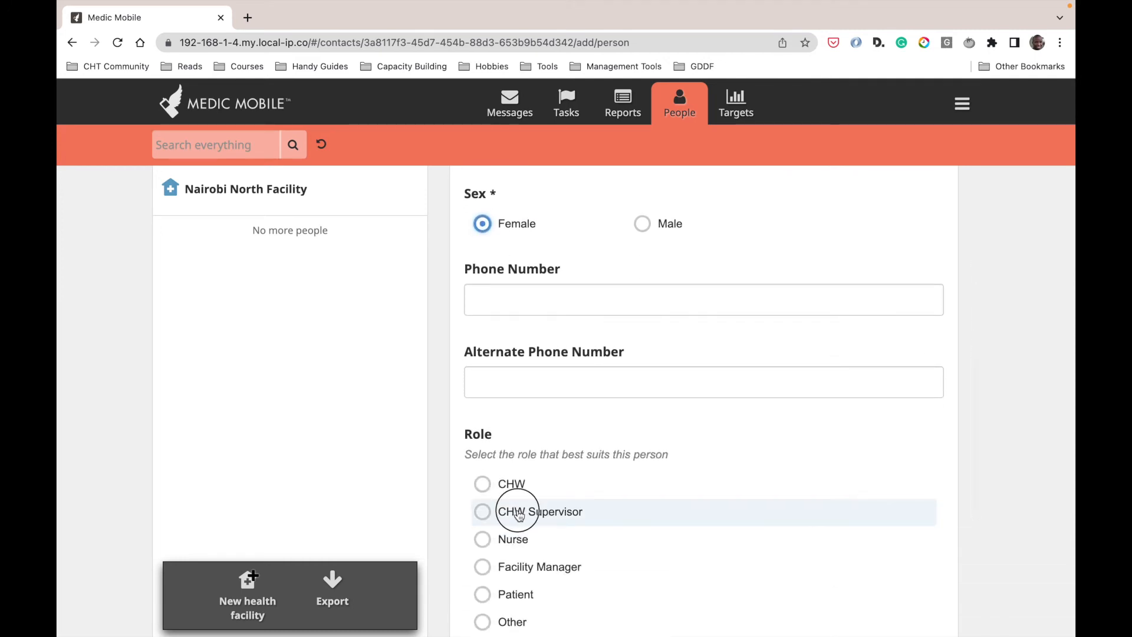
pyautogui.click(519, 513)
pyautogui.scroll(-5, 569, 534)
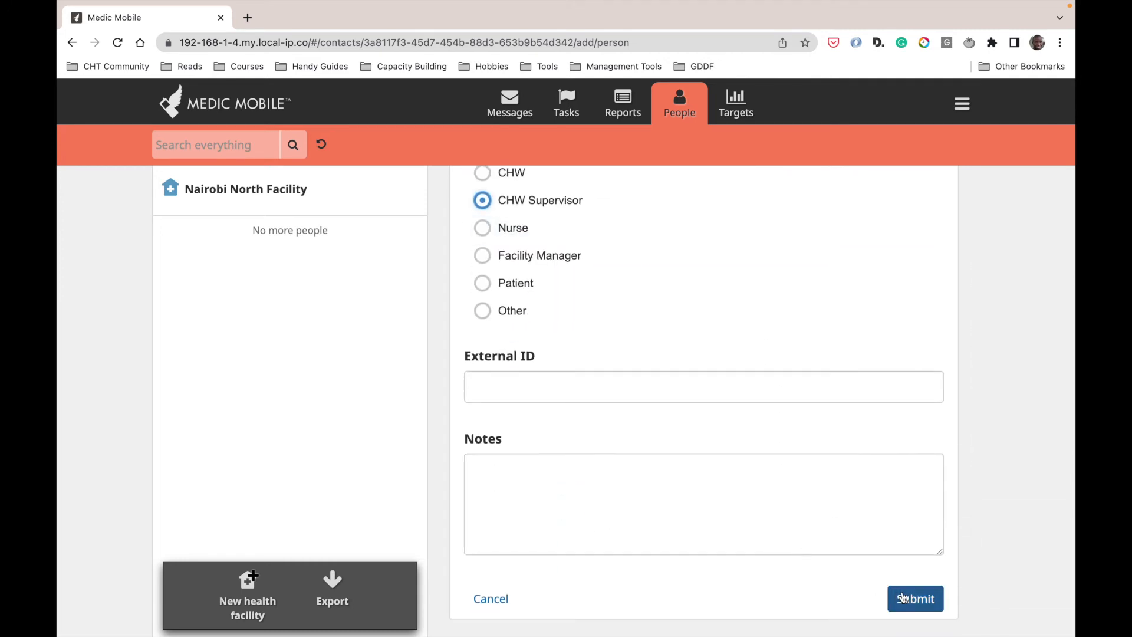
pyautogui.click(902, 597)
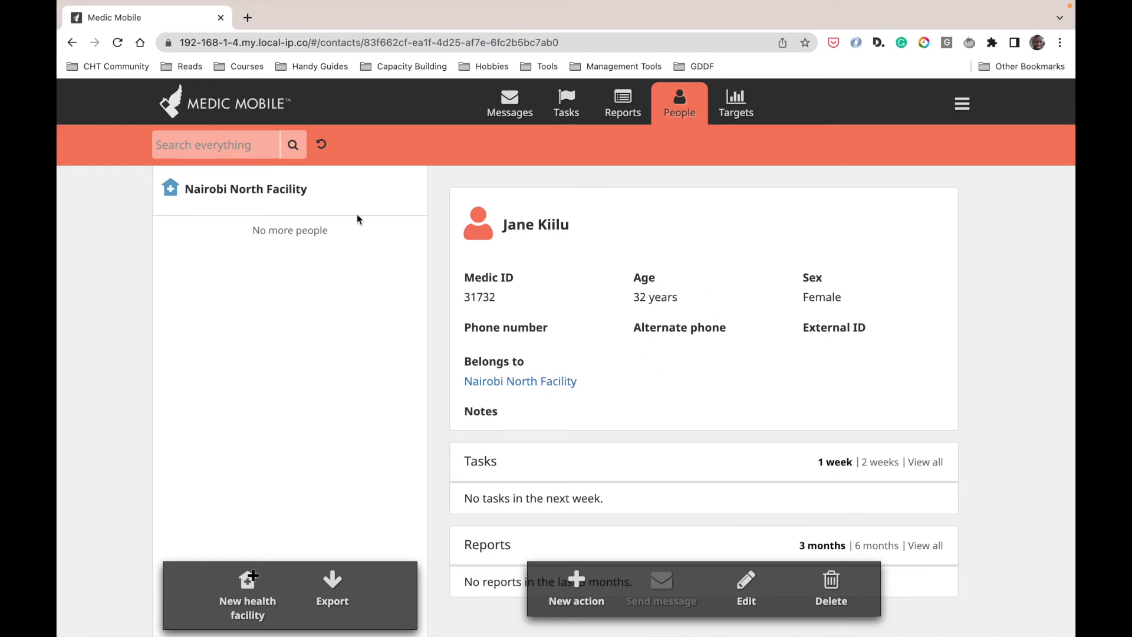
# Open the Nairobi North Facility record to see its people and areas.
pyautogui.click(324, 204)
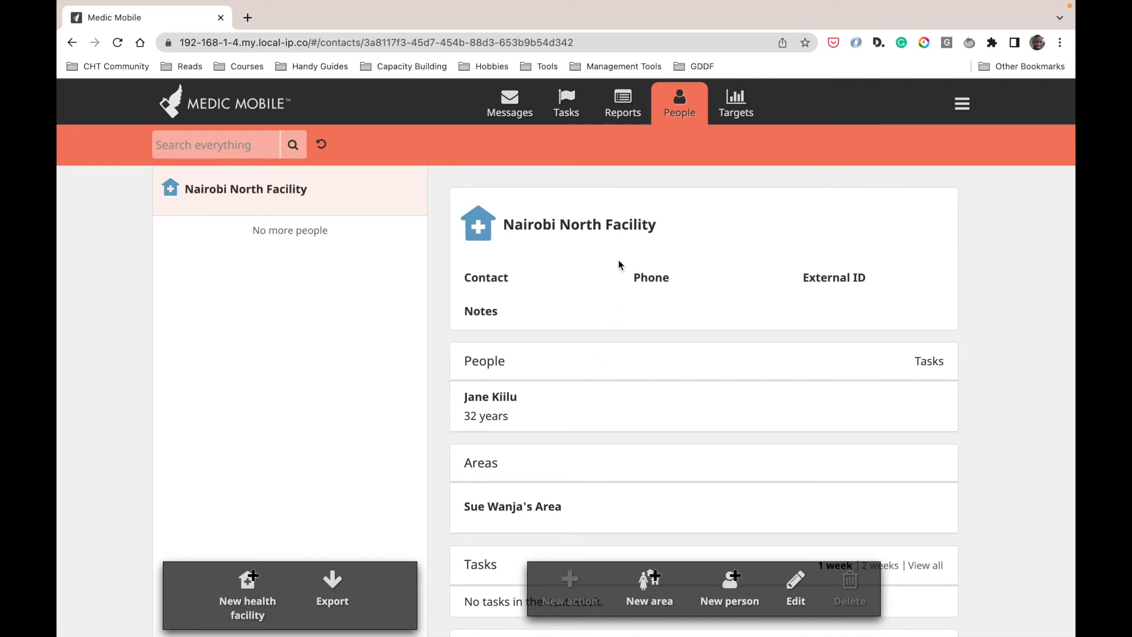
pyautogui.click(357, 199)
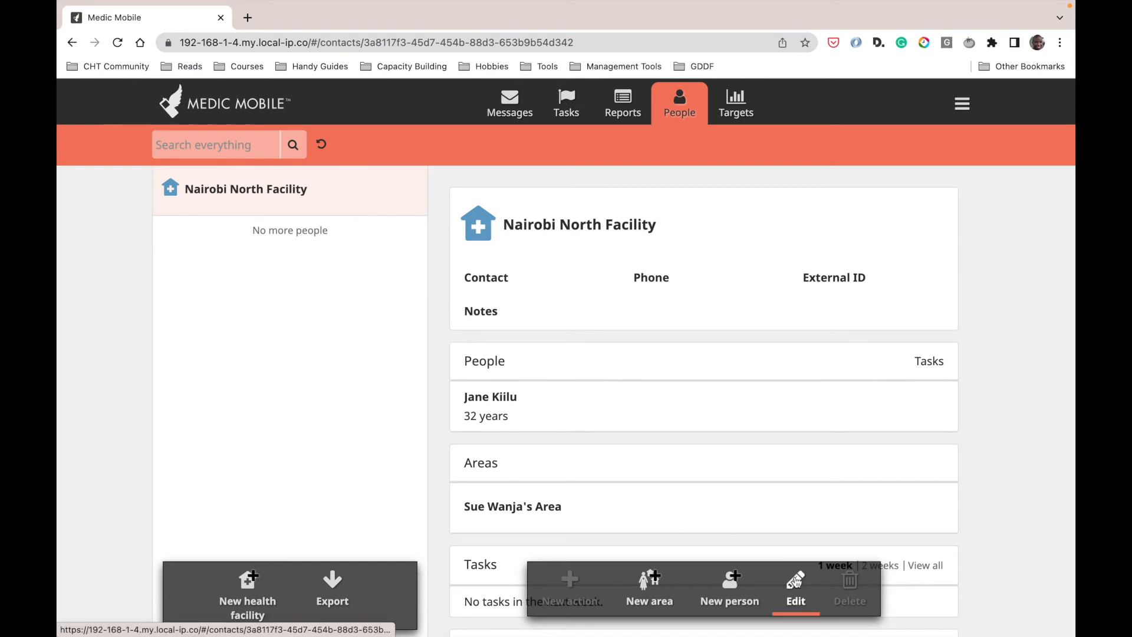
# Set the new supervisor as the facility's primary contact, keeping the manual name.
pyautogui.click(796, 593)
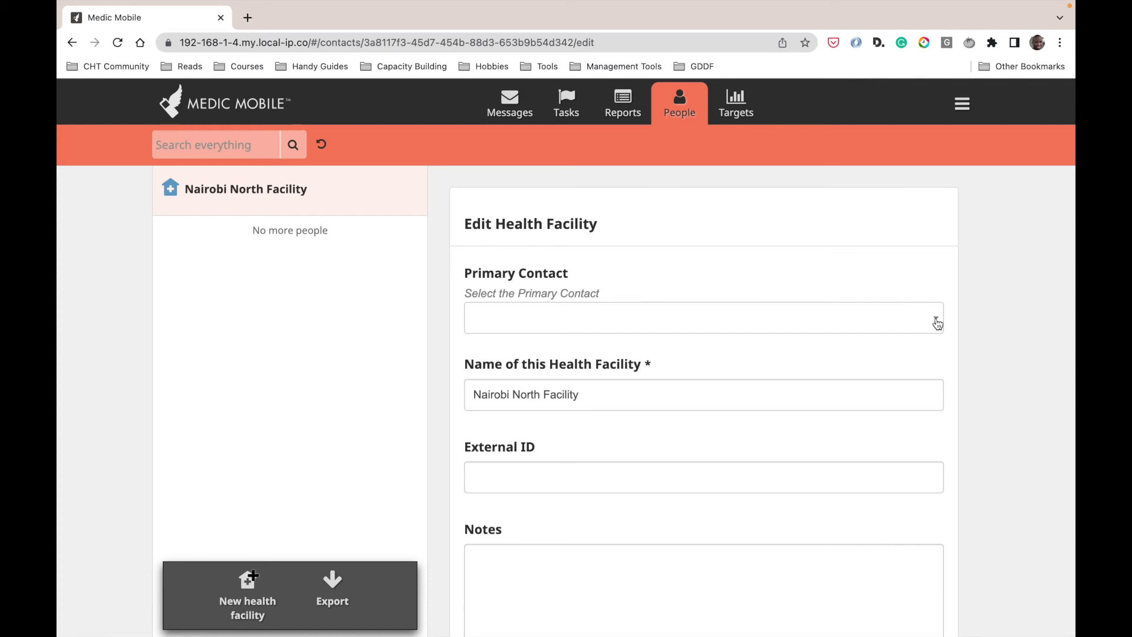
pyautogui.click(938, 322)
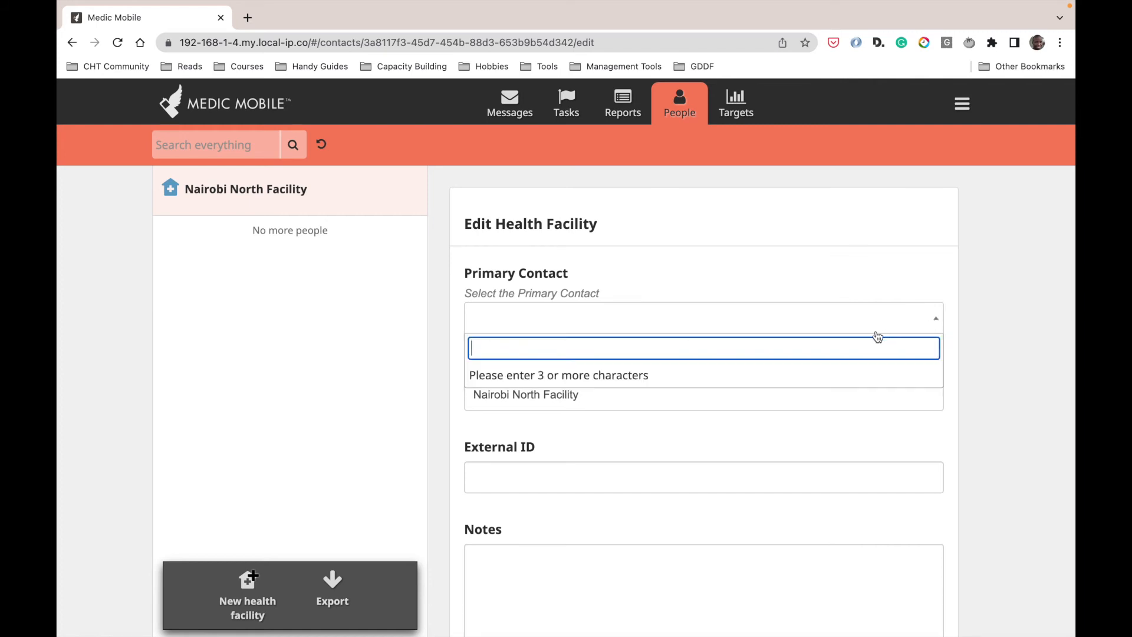
pyautogui.write('jane')
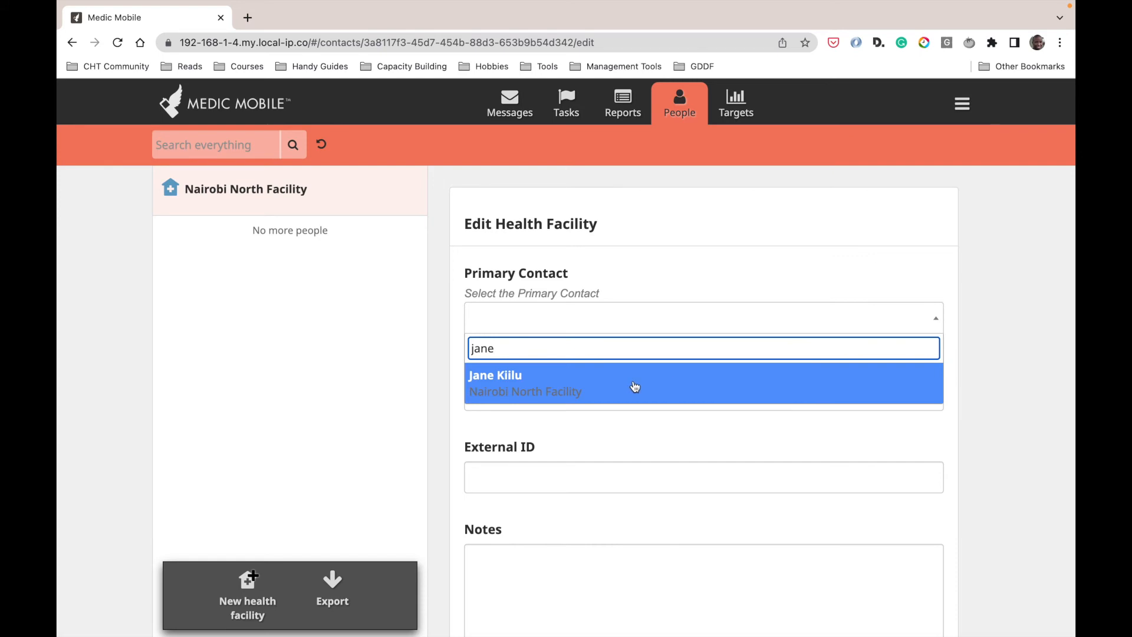
pyautogui.click(635, 387)
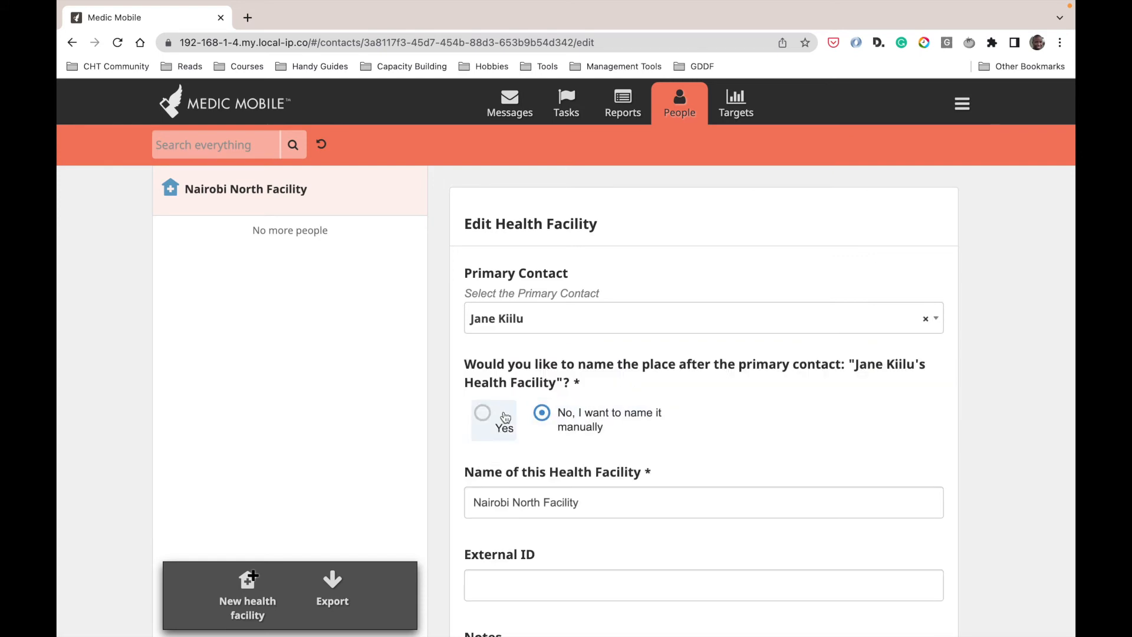
pyautogui.scroll(-1, 596, 434)
pyautogui.scroll(-1, 596, 433)
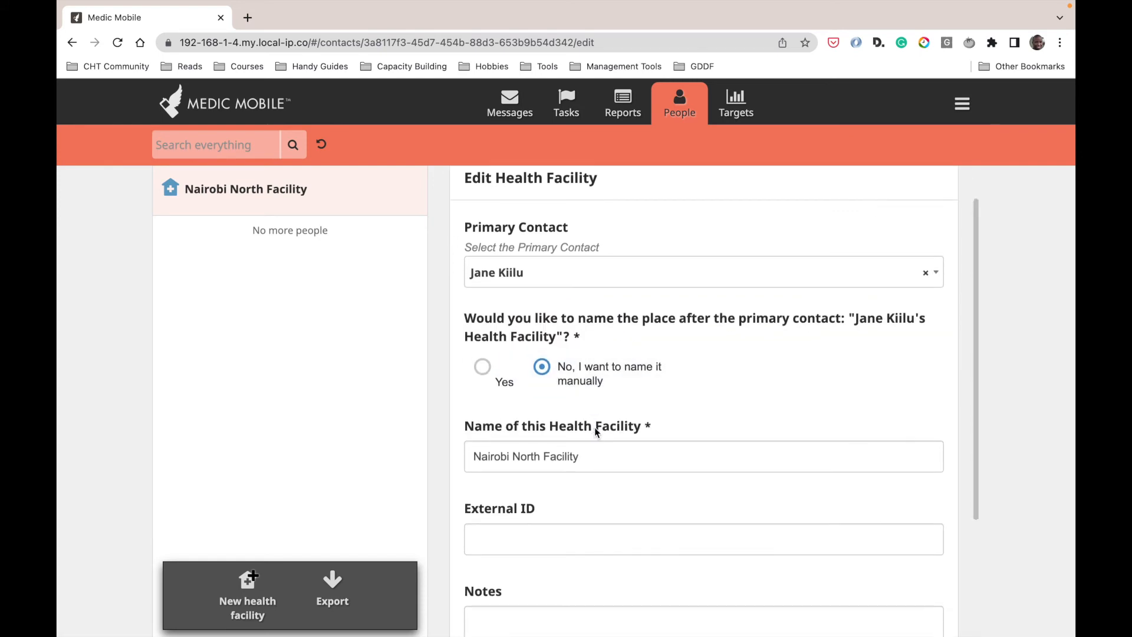
pyautogui.scroll(-2, 594, 427)
pyautogui.scroll(-4, 594, 431)
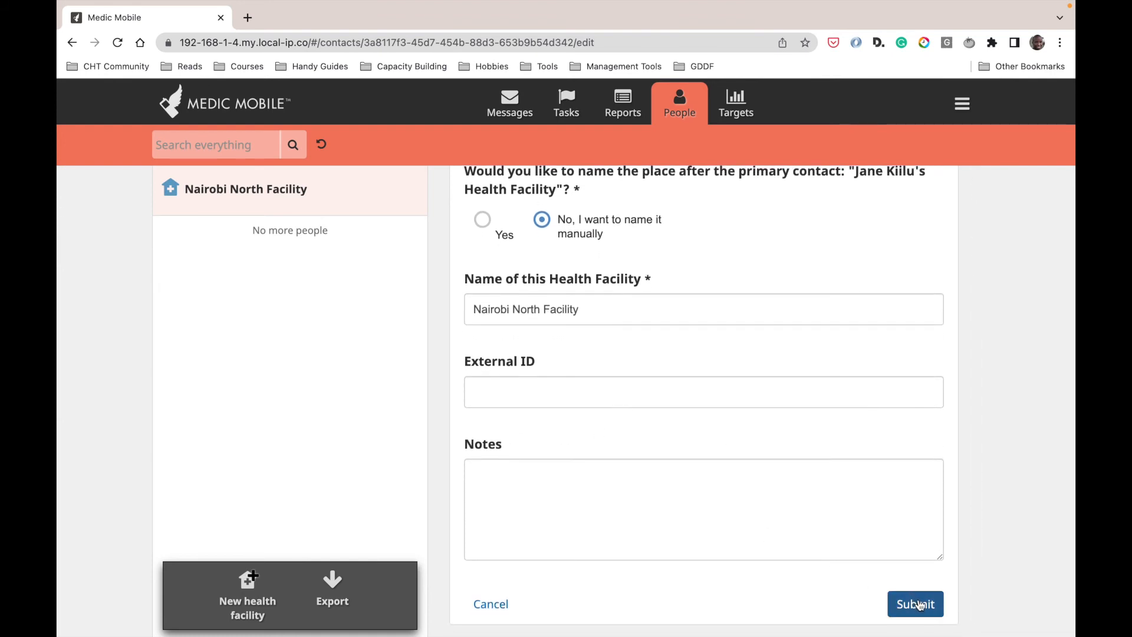
pyautogui.click(918, 604)
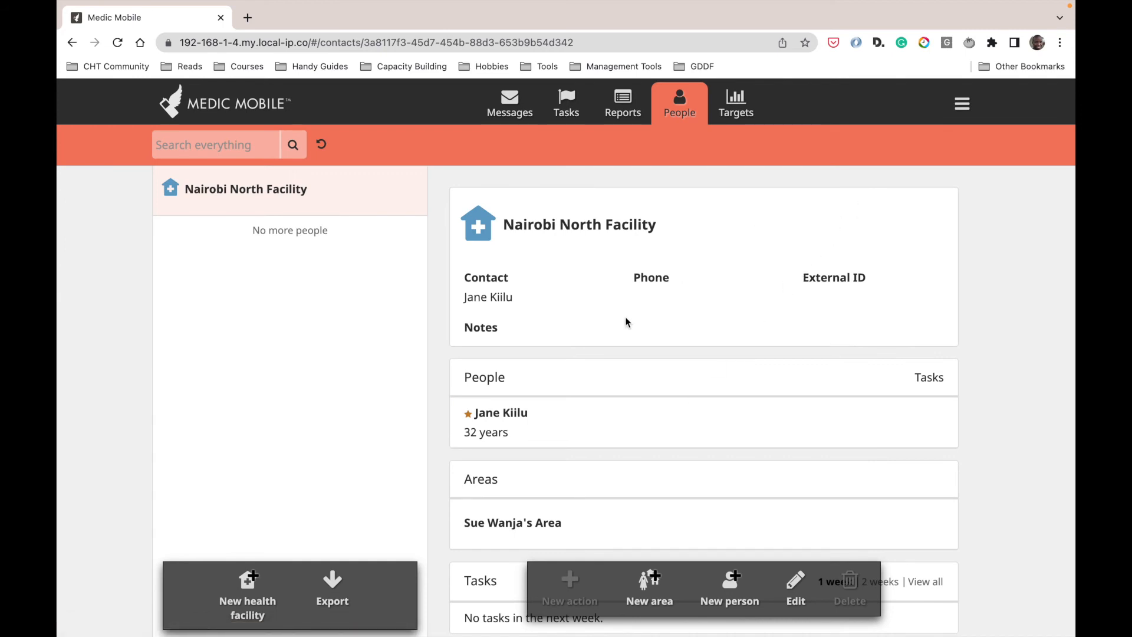
# View the area record, then go to App Management from the main menu.
pyautogui.click(521, 527)
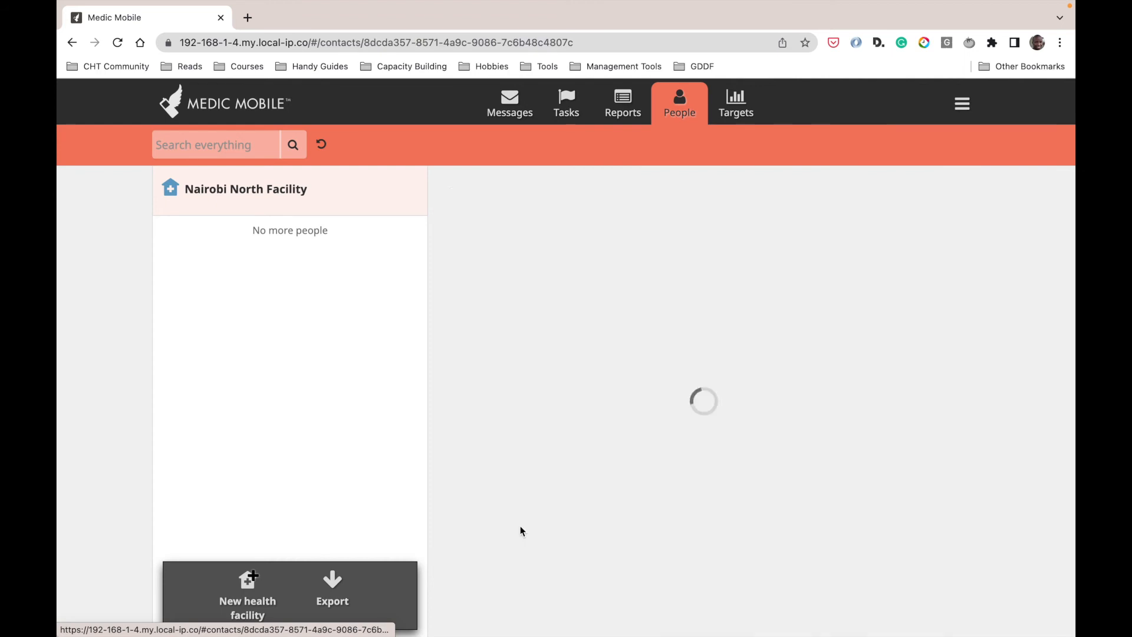
pyautogui.scroll(-2, 567, 425)
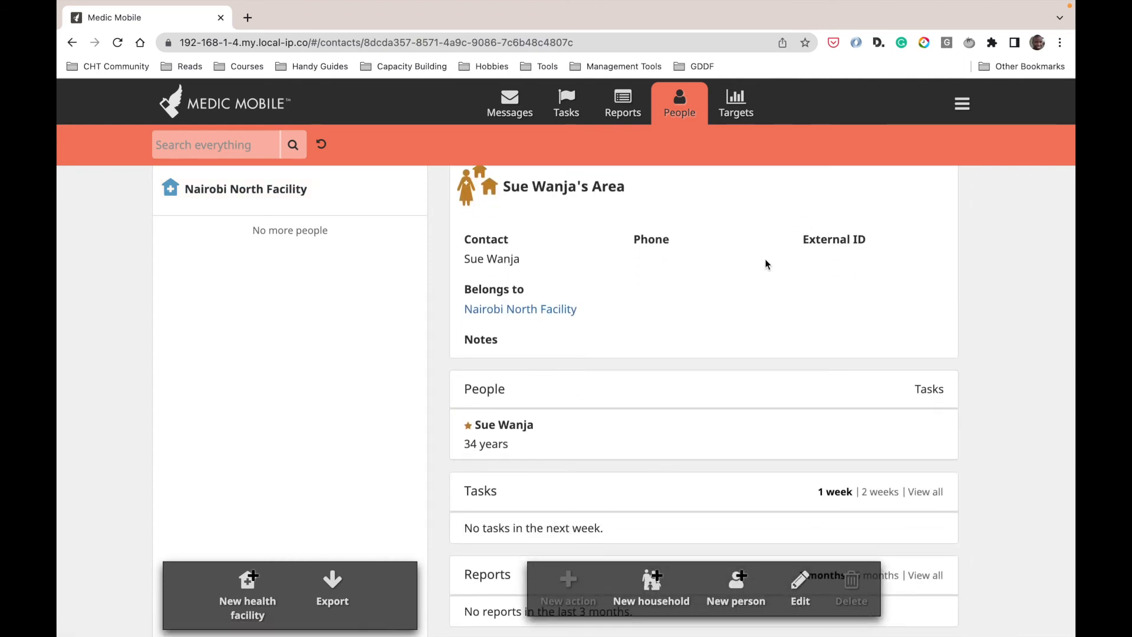
pyautogui.click(965, 106)
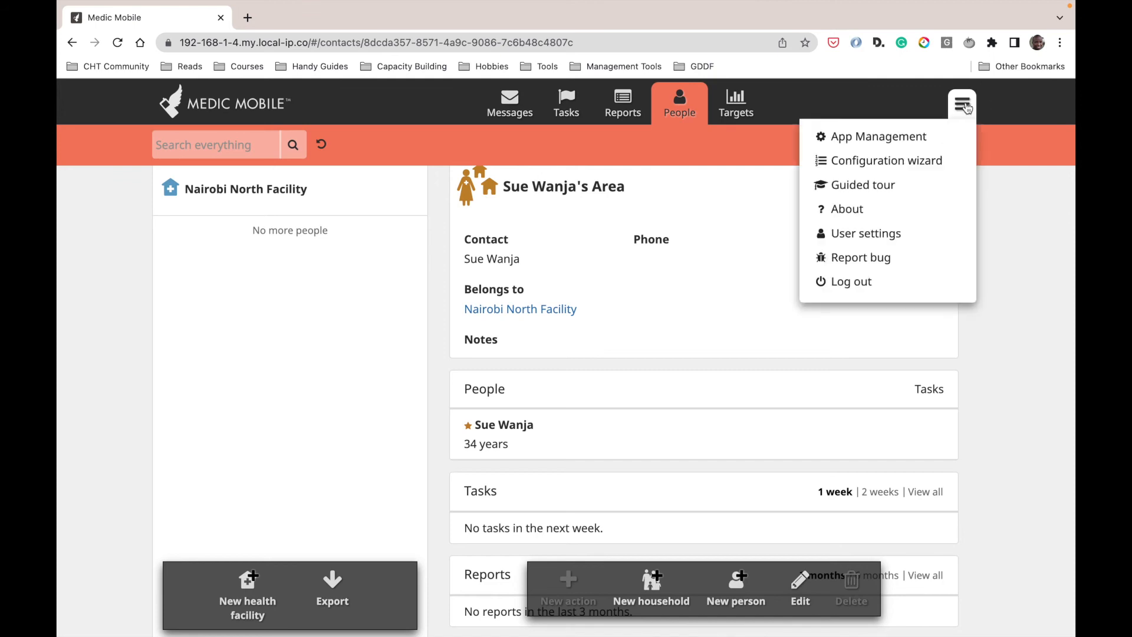
pyautogui.click(911, 136)
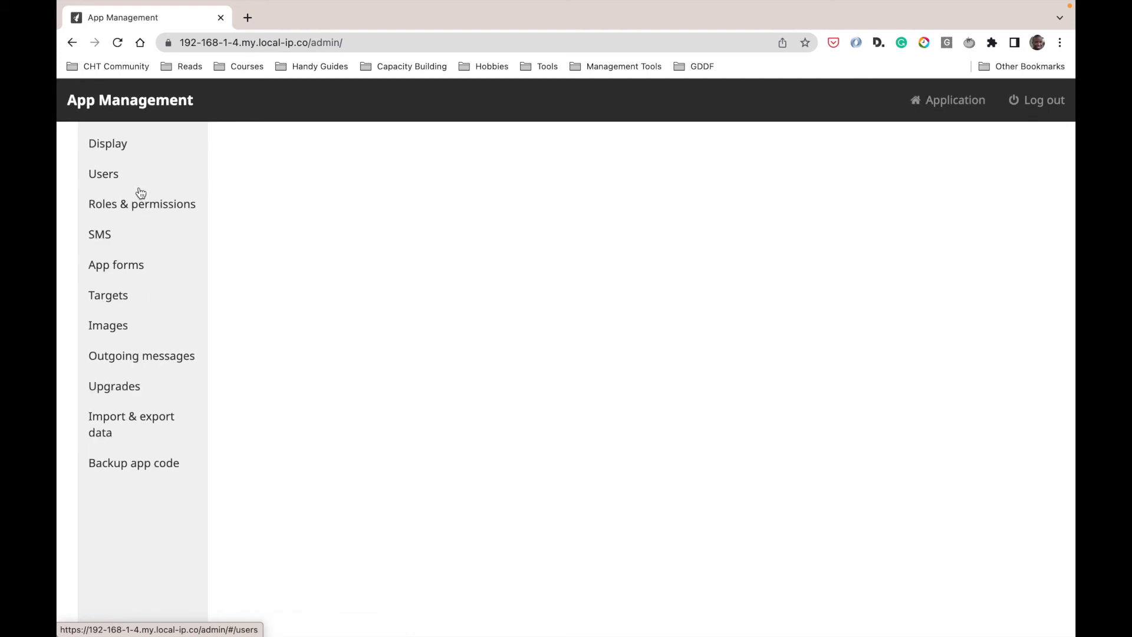
# Begin a new user from the Users page and start entering its user name.
pyautogui.click(106, 178)
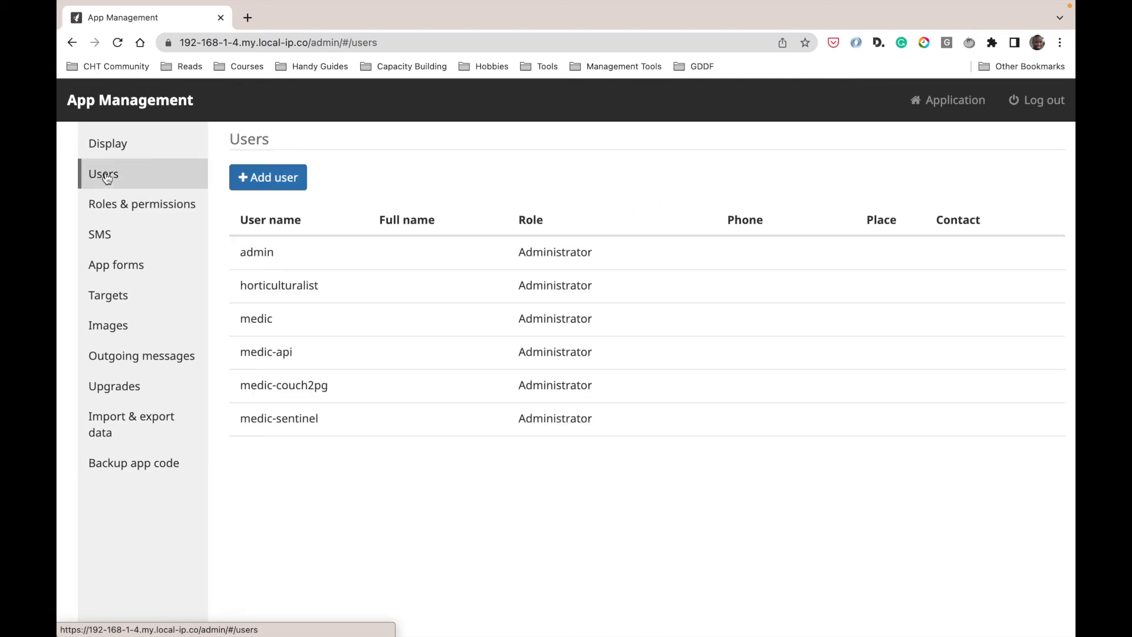
pyautogui.click(275, 180)
pyautogui.click(428, 225)
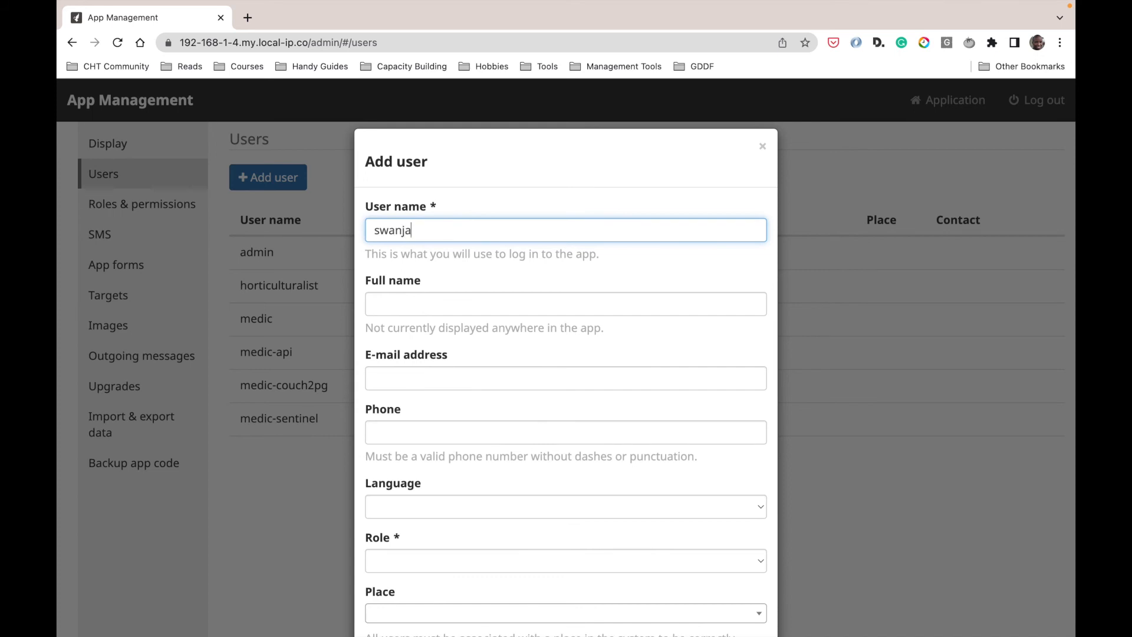
# Enter the new user's full name in the Add user form.
pyautogui.click(408, 298)
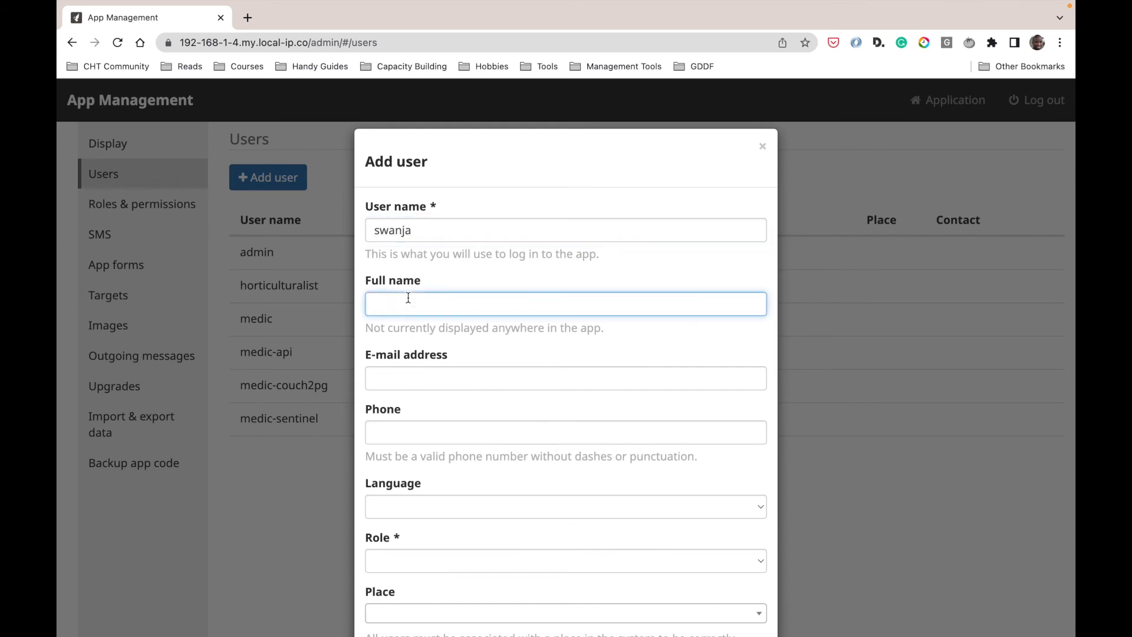
pyautogui.write('Sue Wanja')
pyautogui.scroll(-3, 399, 427)
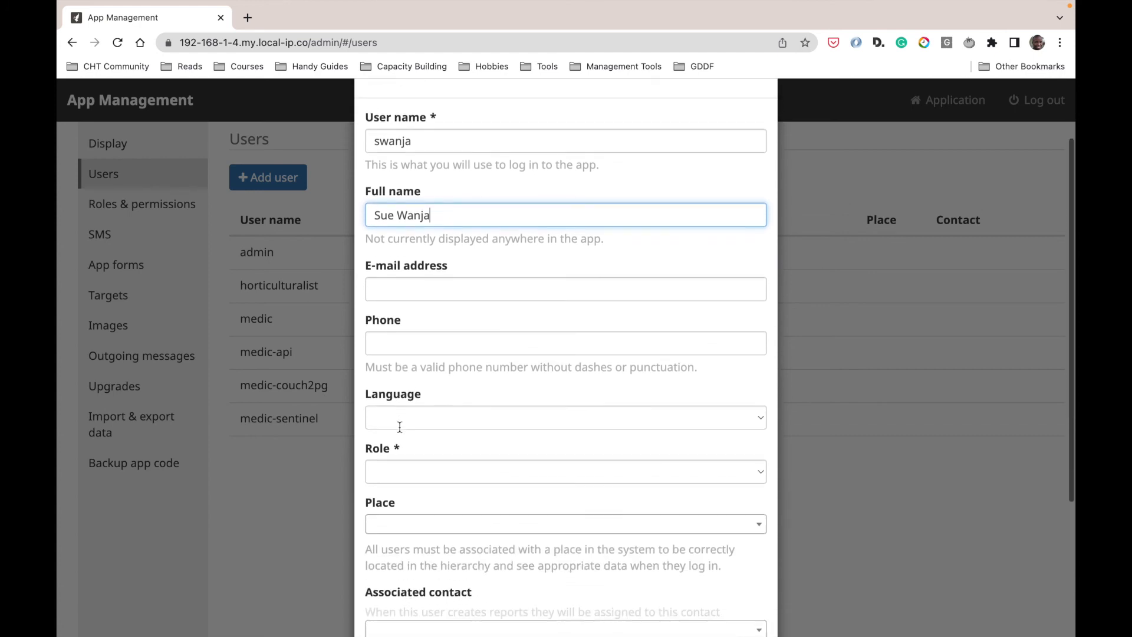
pyautogui.scroll(-2, 400, 427)
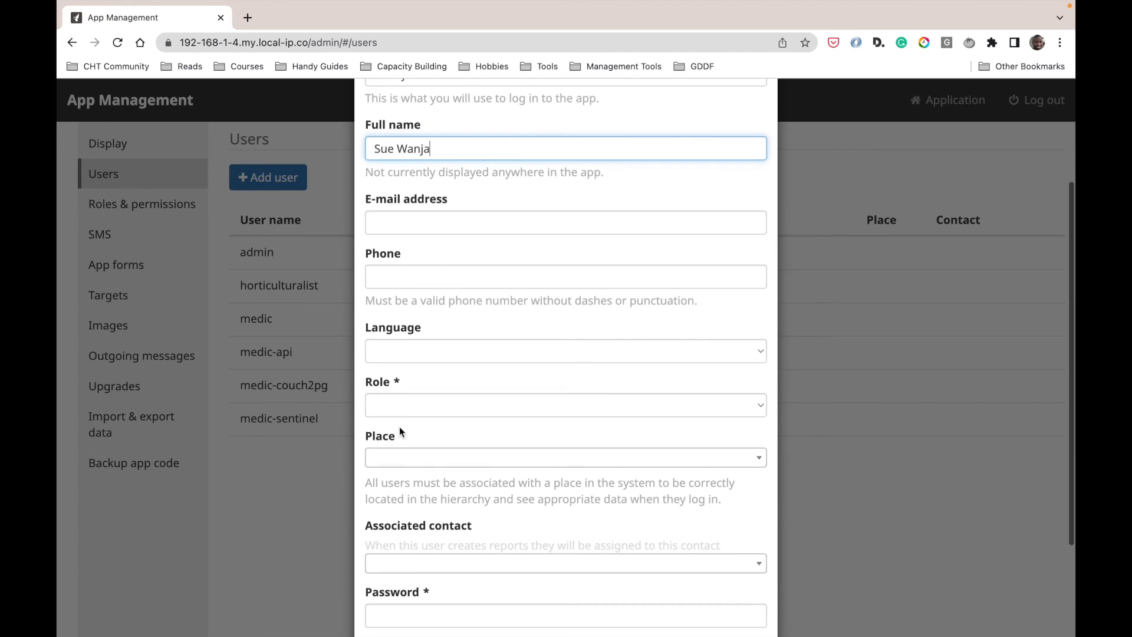
pyautogui.scroll(-1, 399, 431)
# Set the user's language to English and role to CHW.
pyautogui.click(759, 321)
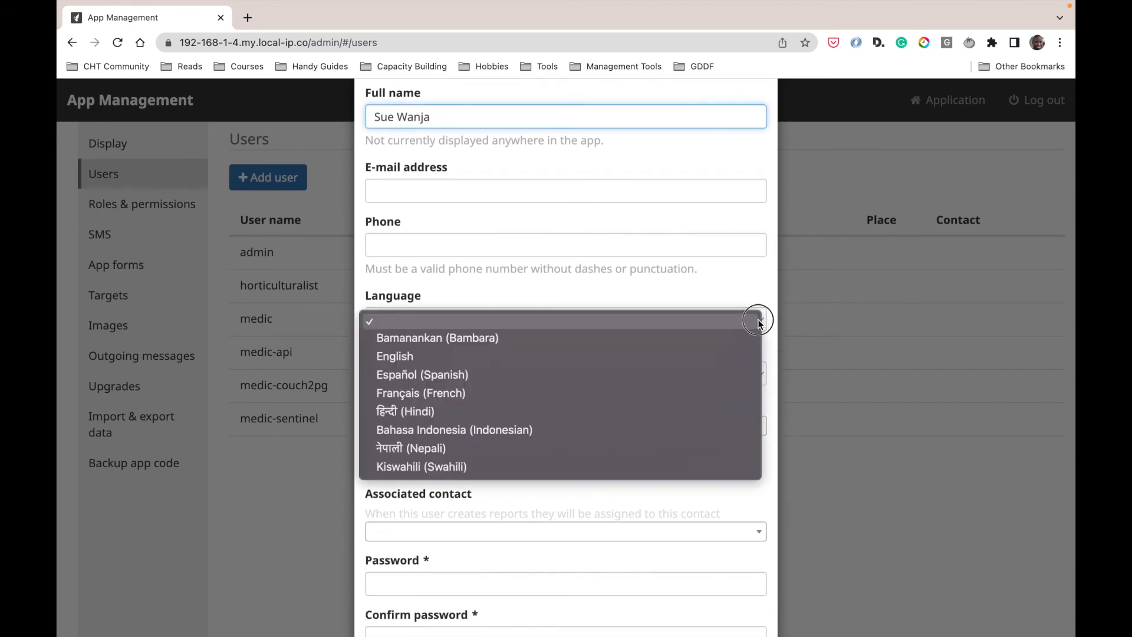
pyautogui.click(710, 353)
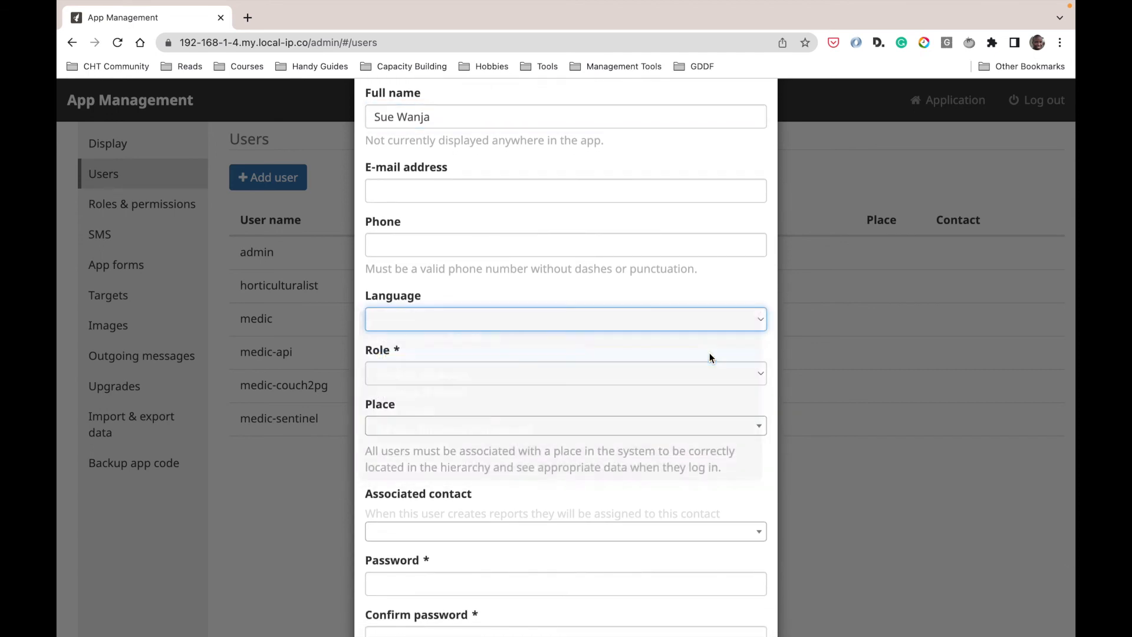
pyautogui.scroll(-2, 684, 420)
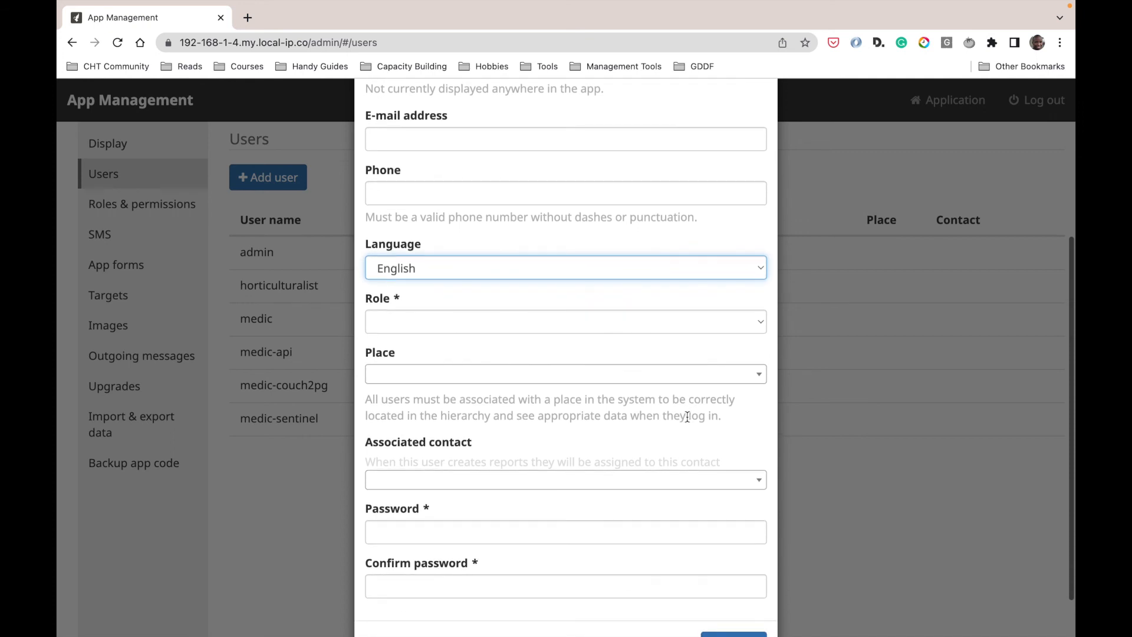
pyautogui.click(761, 325)
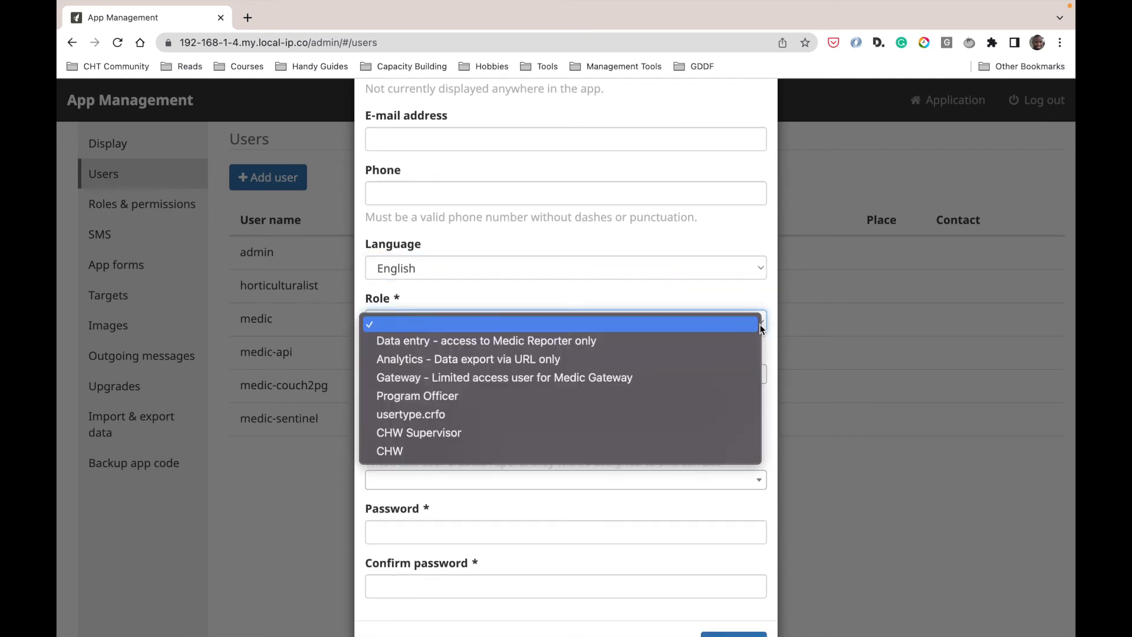
pyautogui.click(680, 451)
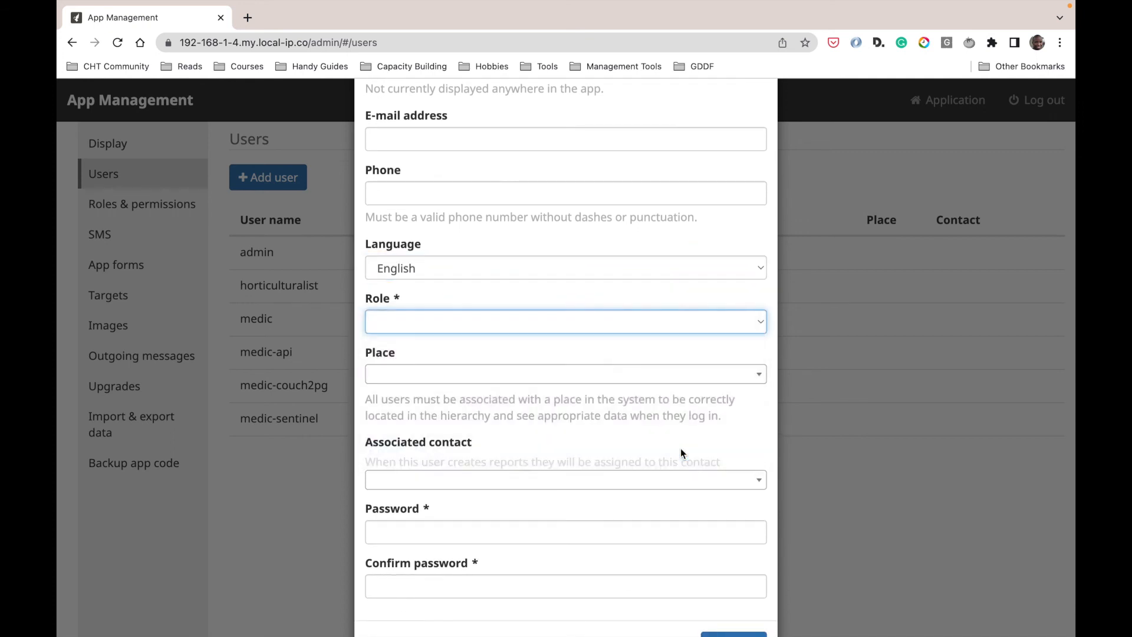
# Assign the health worker's area as place and the health worker as associated contact.
pyautogui.click(761, 378)
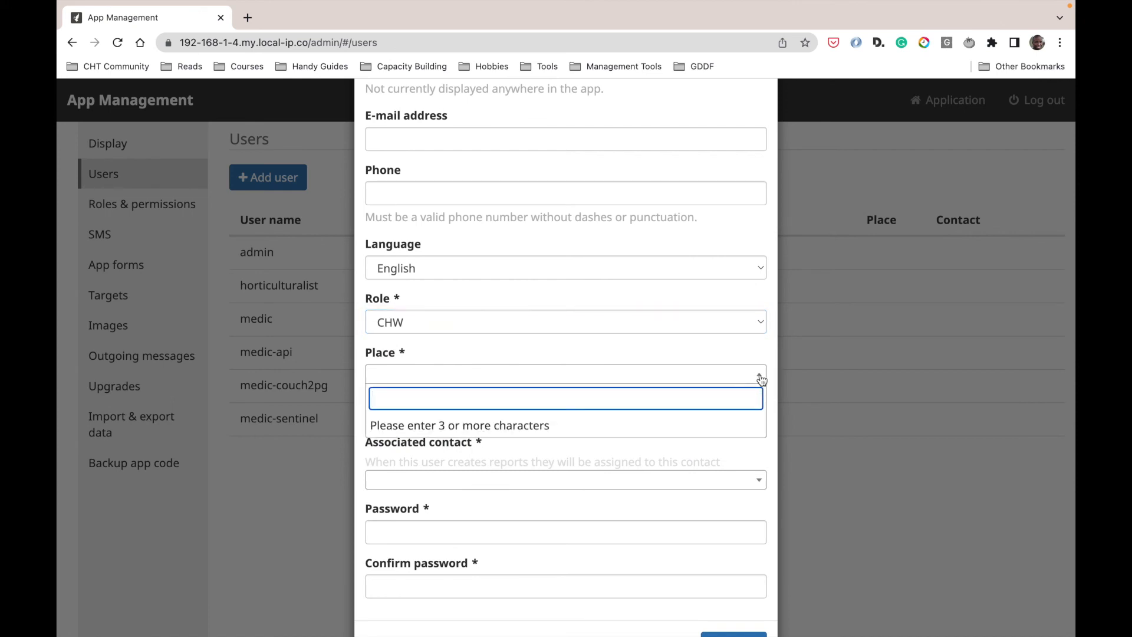
pyautogui.write('sue')
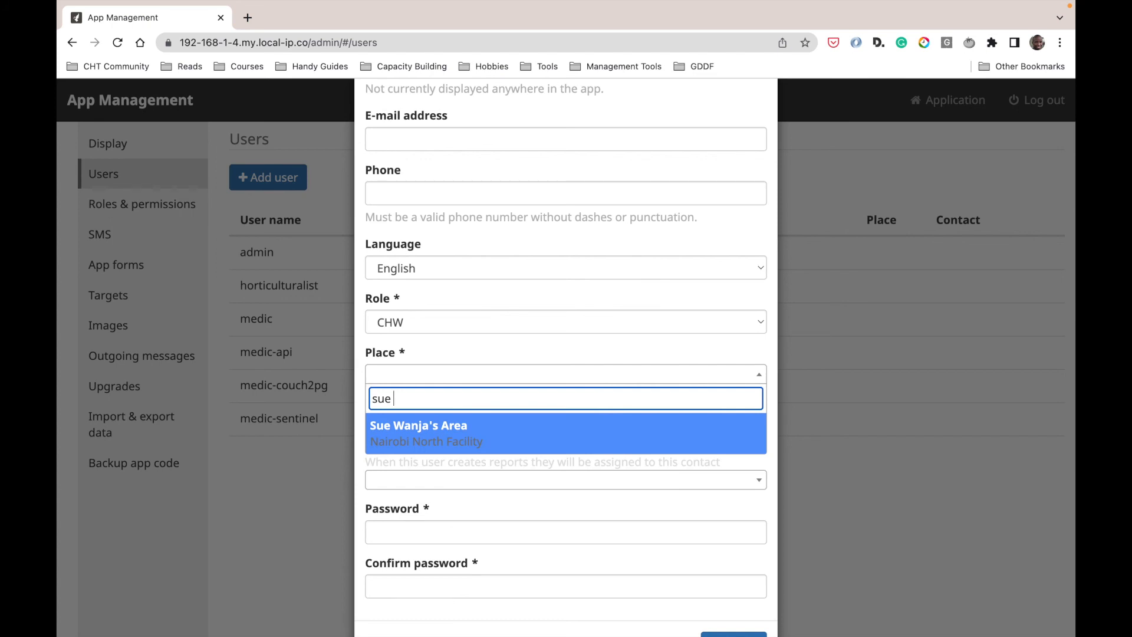
pyautogui.click(478, 431)
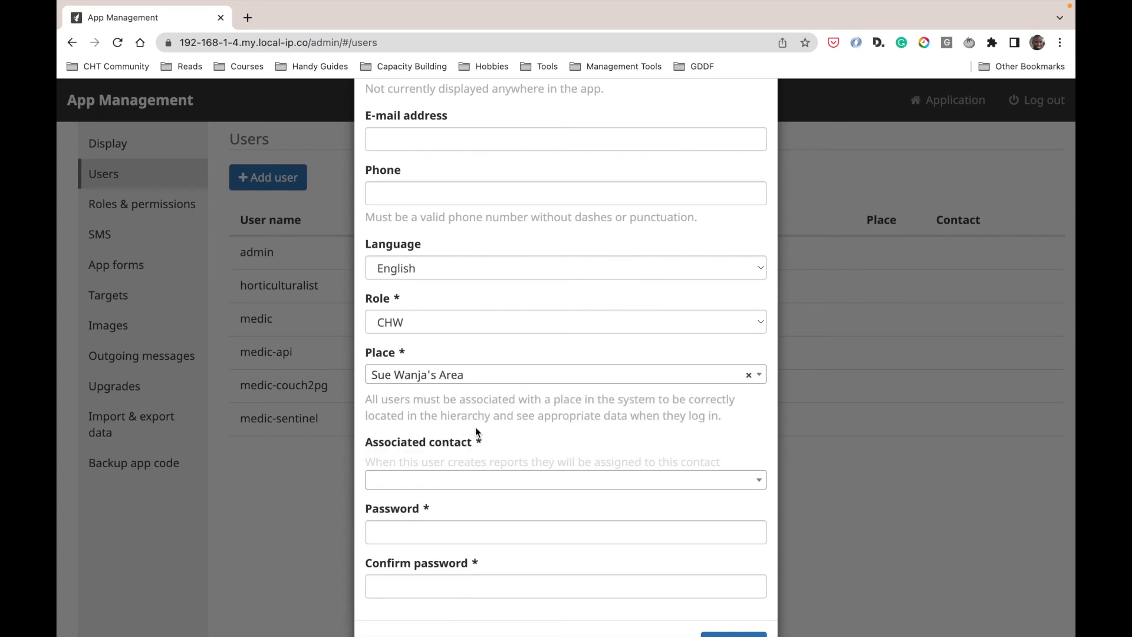
pyautogui.click(479, 485)
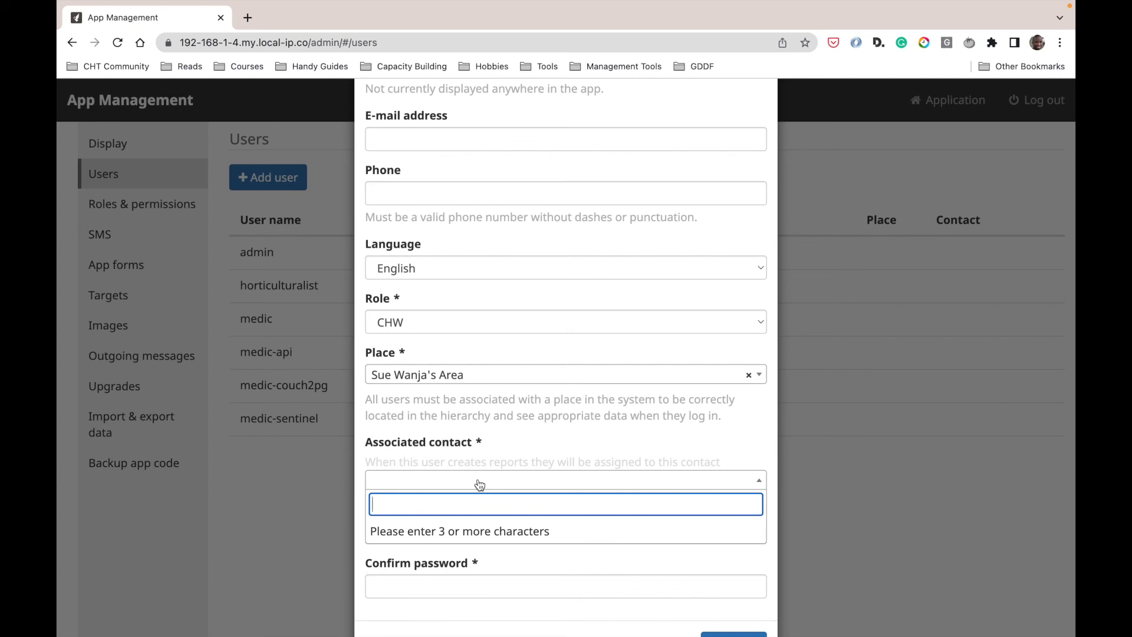
pyautogui.write('sue')
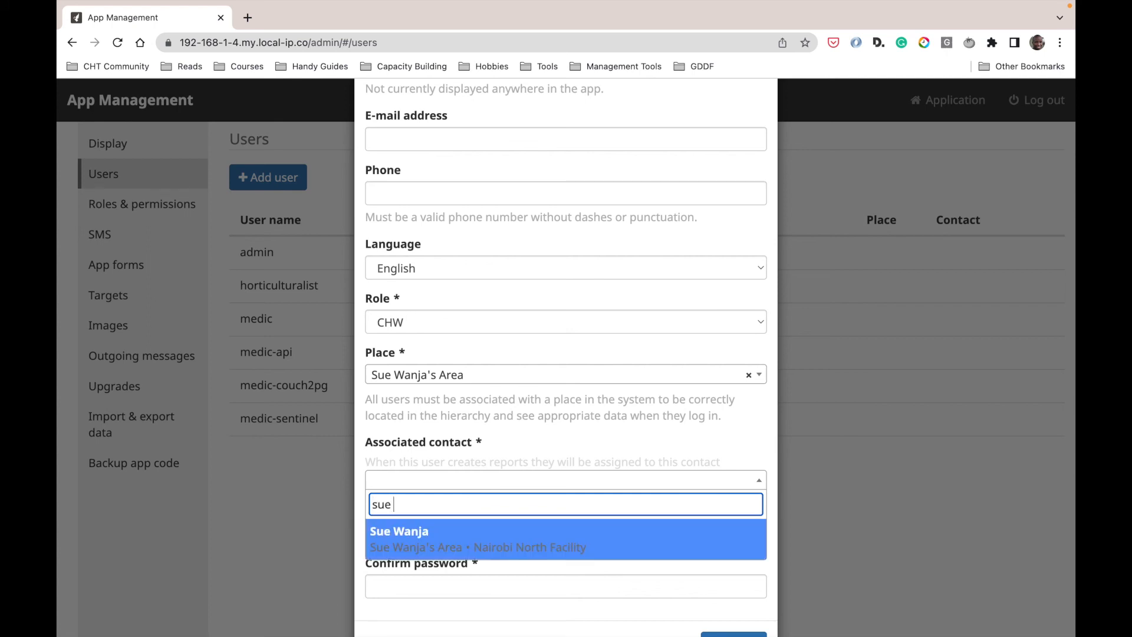
pyautogui.click(443, 538)
# Enter and confirm the user's password, then save the new CHW user.
pyautogui.scroll(-2, 442, 535)
pyautogui.click(456, 475)
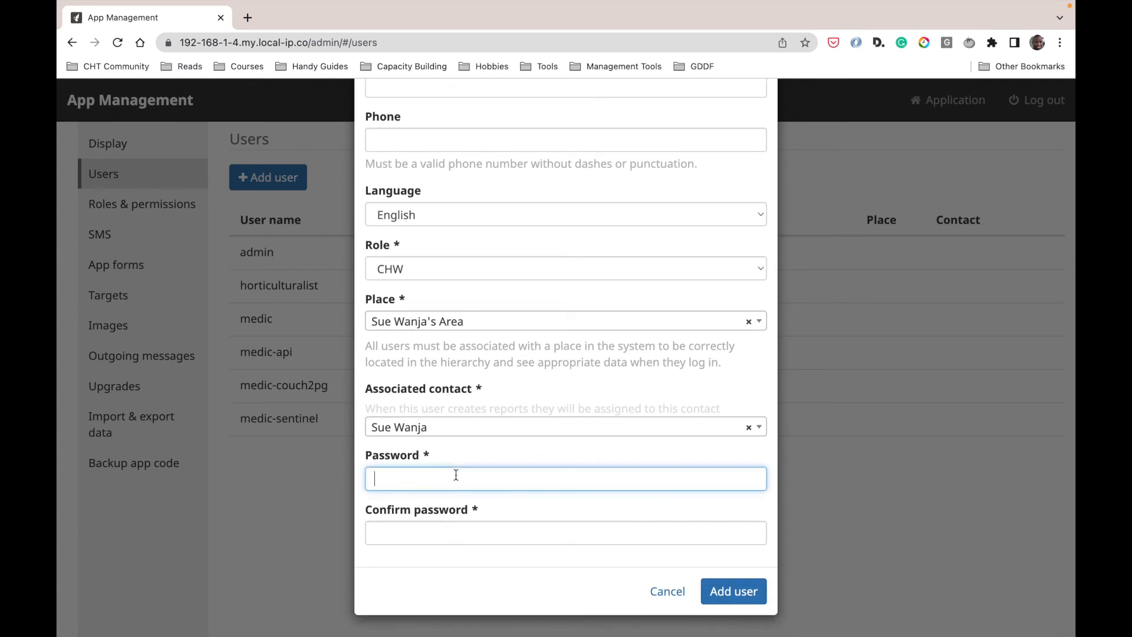
pyautogui.write('•••••••••')
pyautogui.click(413, 537)
pyautogui.write('•••••')
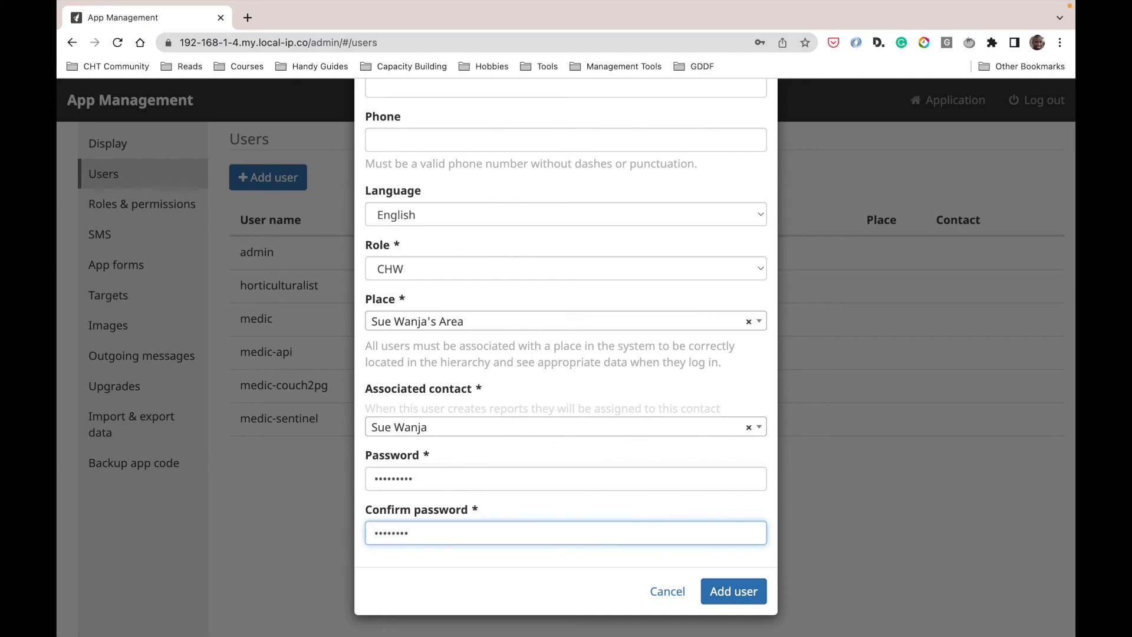
pyautogui.click(732, 591)
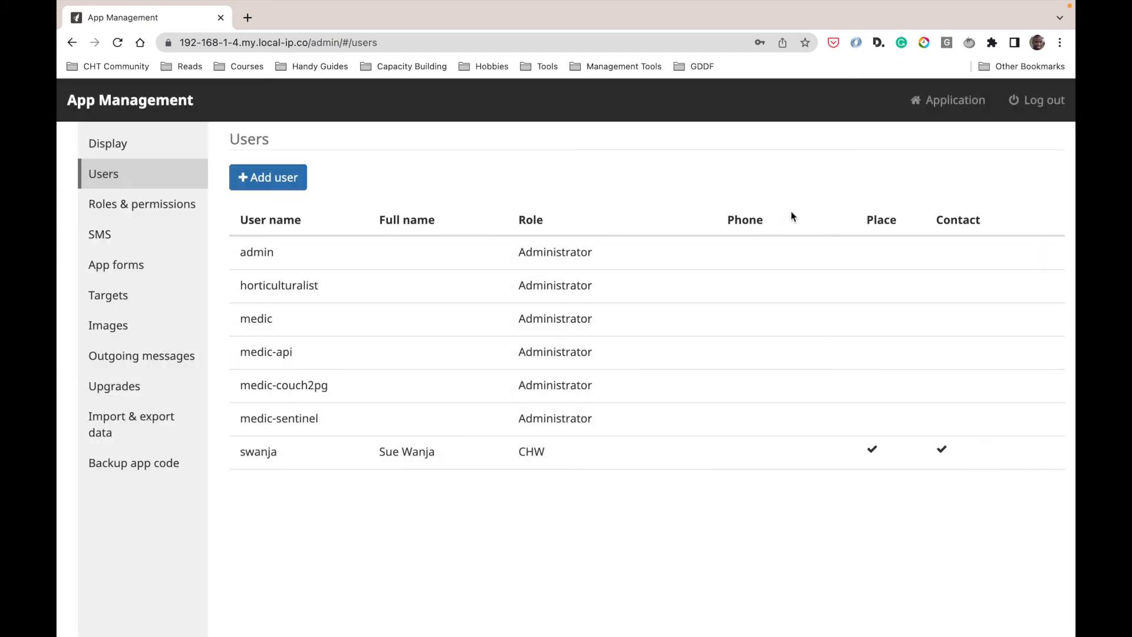
# Return to the main health app and open its menu to log out.
pyautogui.click(947, 101)
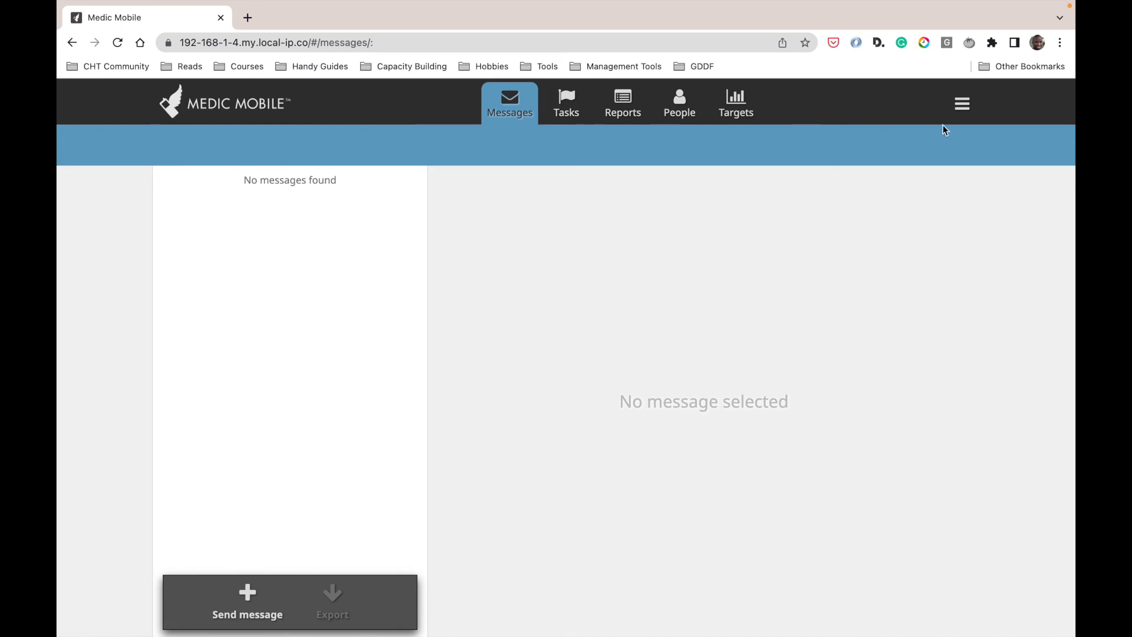
pyautogui.click(962, 103)
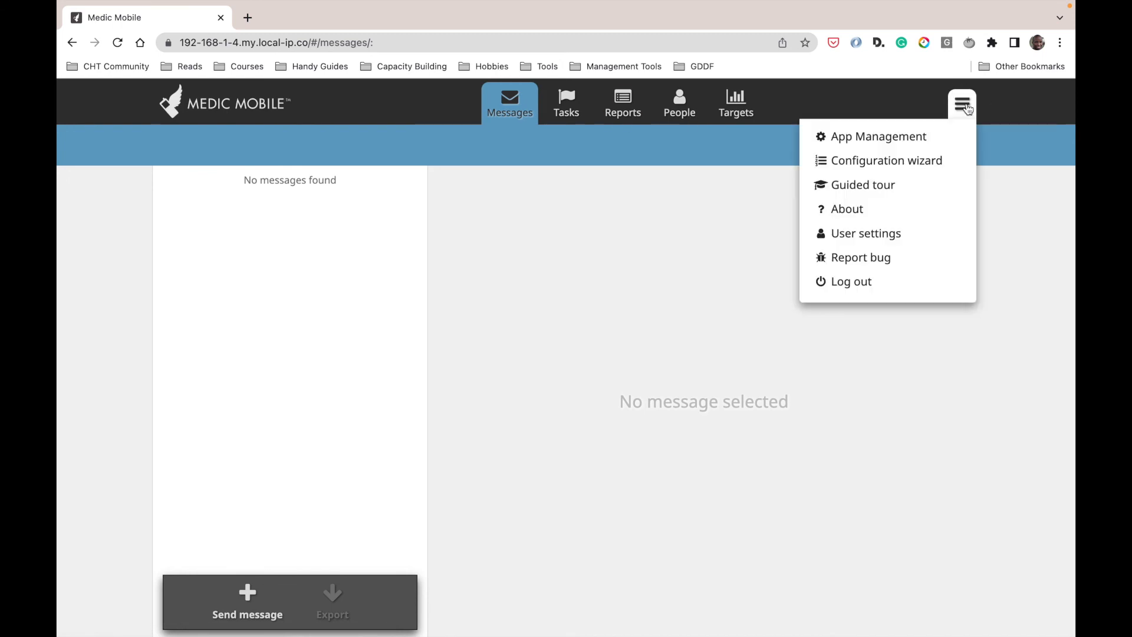
pyautogui.click(865, 283)
# Confirm logout and sign in with the new CHW user's username and password.
pyautogui.click(755, 198)
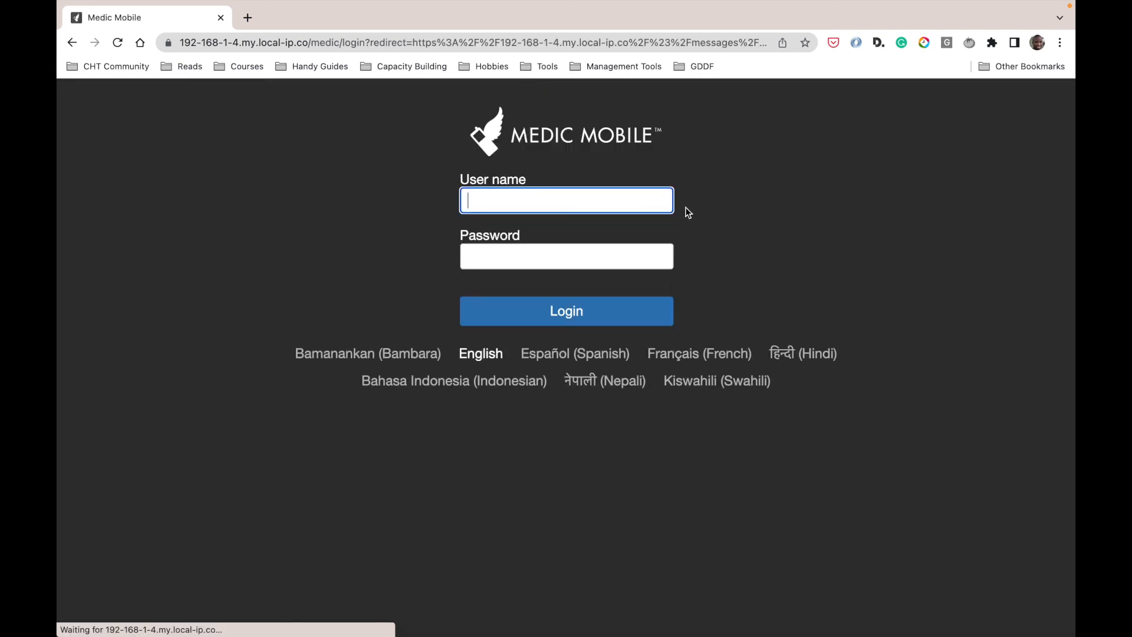
pyautogui.write('swanja')
pyautogui.click(623, 255)
pyautogui.write('•••')
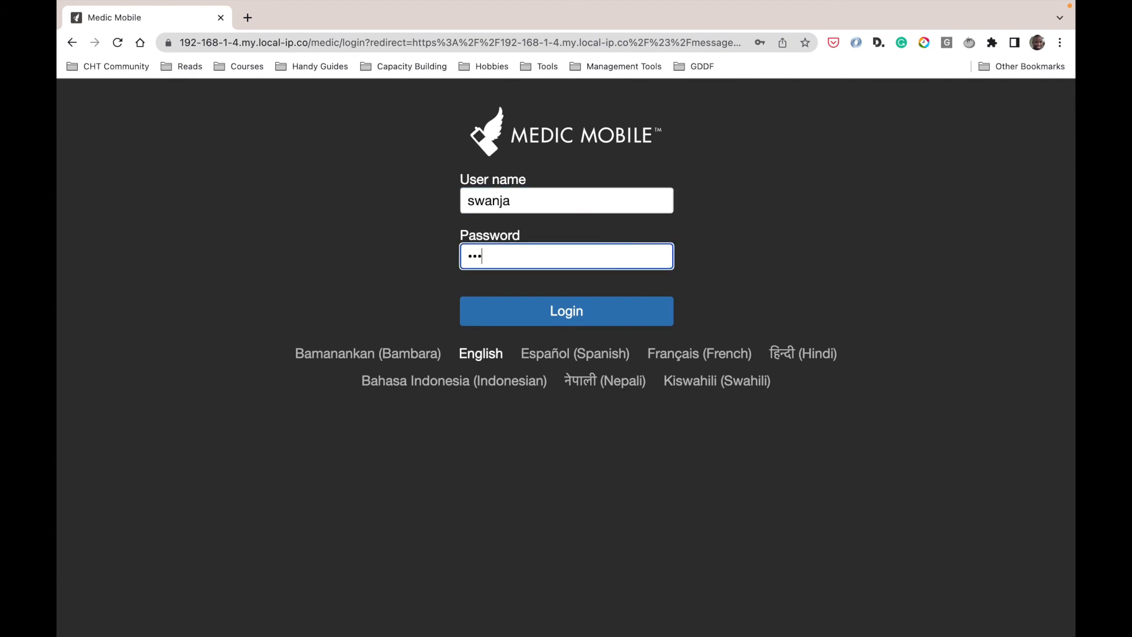
pyautogui.write('••••••')
pyautogui.press('Return')
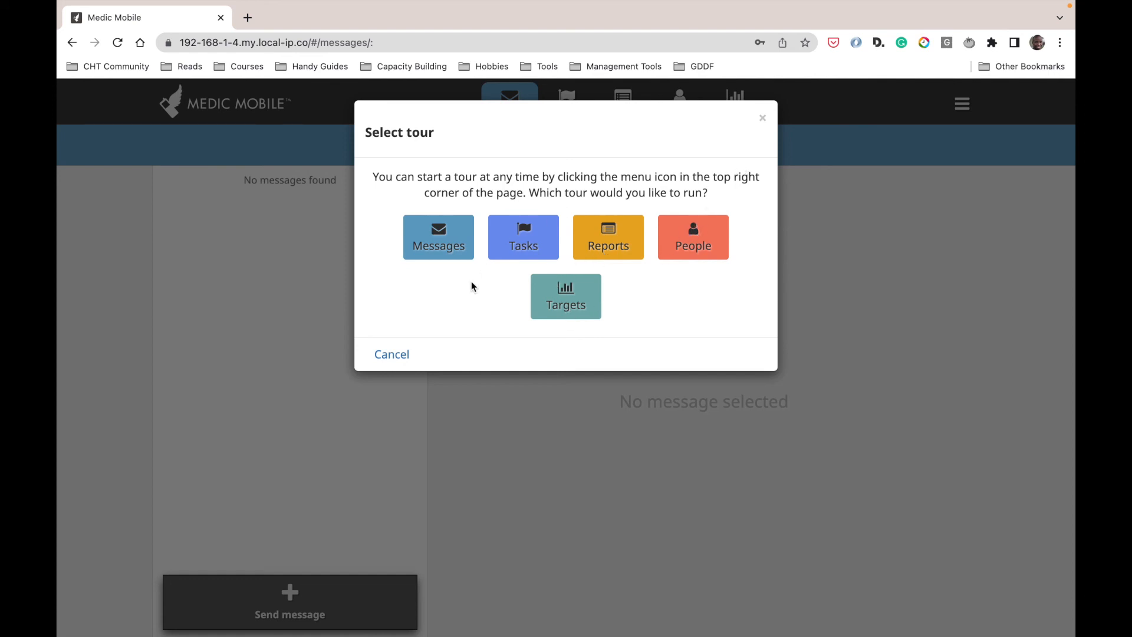
# Skip the guided tour and view the People list with the CHW's own area.
pyautogui.click(380, 355)
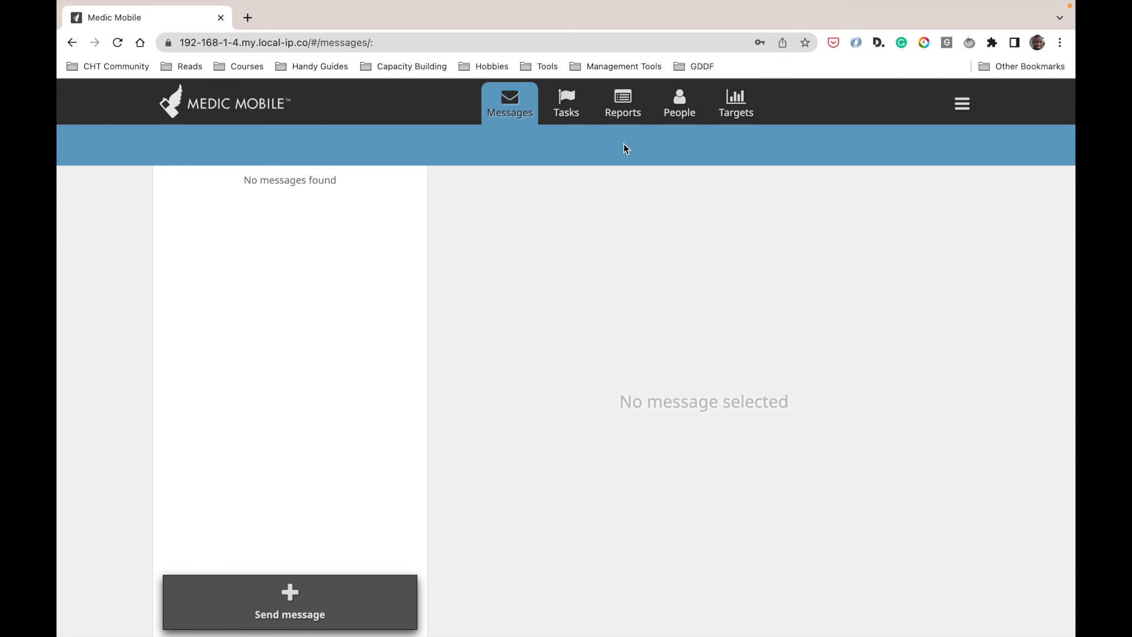
pyautogui.click(680, 115)
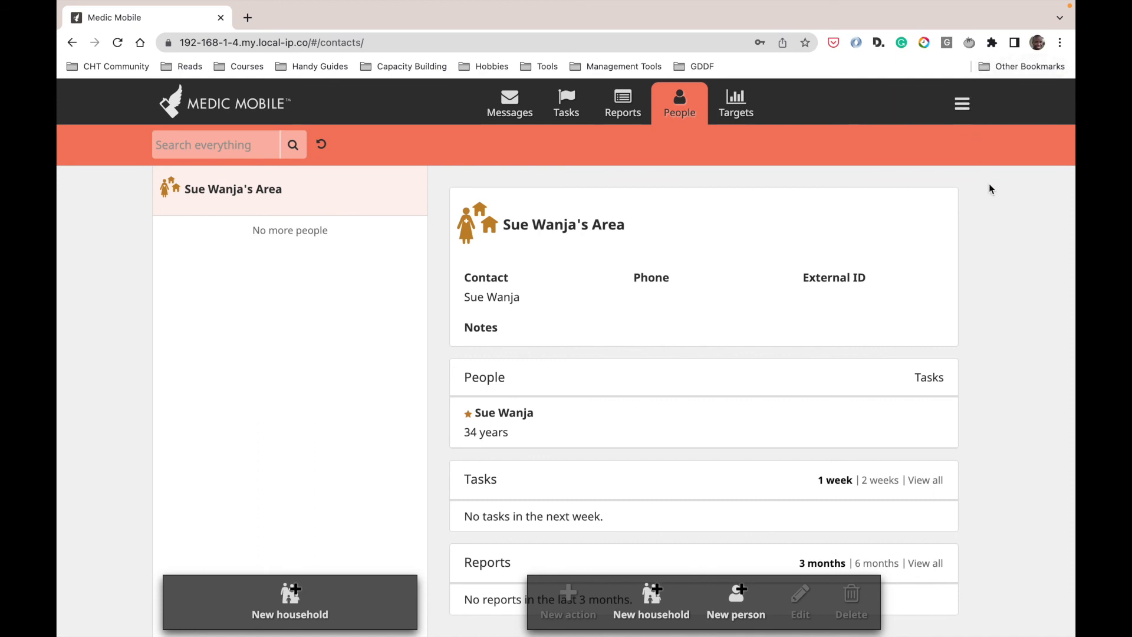
pyautogui.moveTo(812, 1)
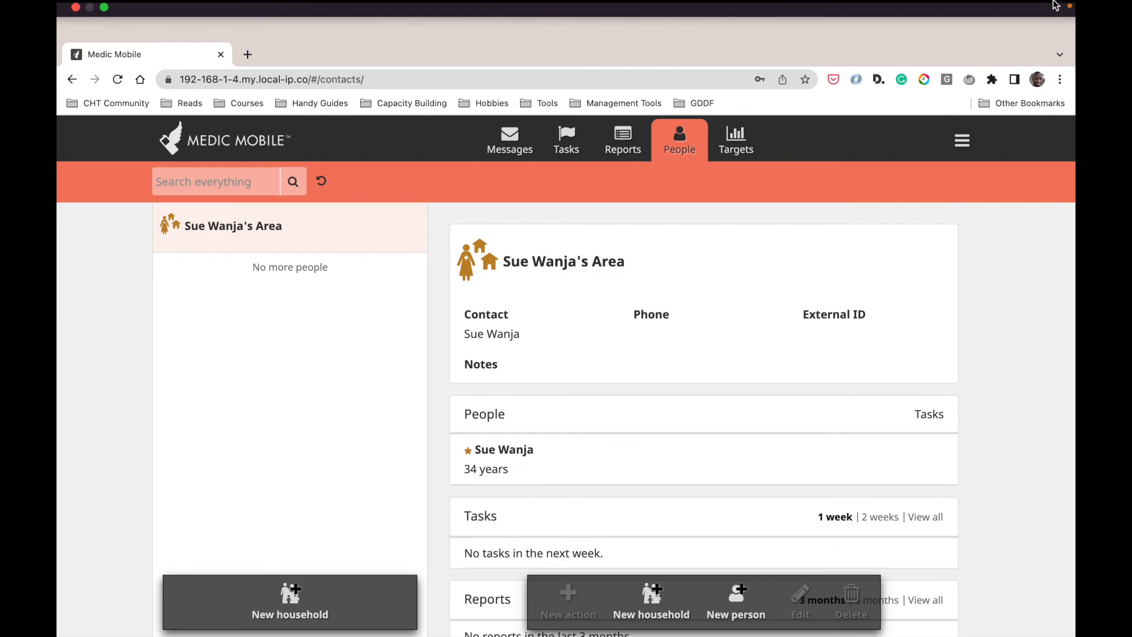